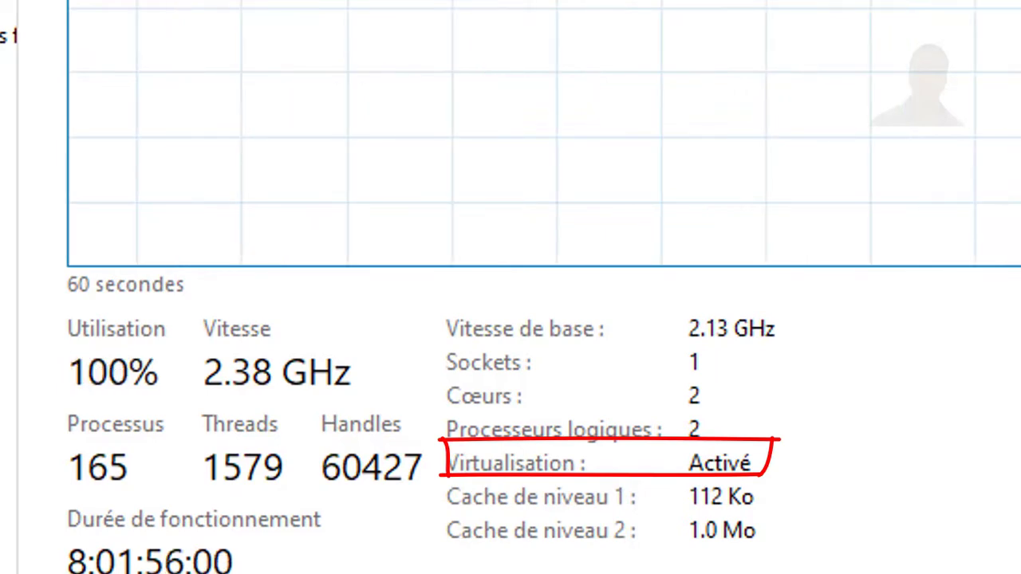
From the 'download debian 11 iso' results in Firefox, open 'Getting Debian' and scroll to the netinst ISO links
mouse_move(360, 568)
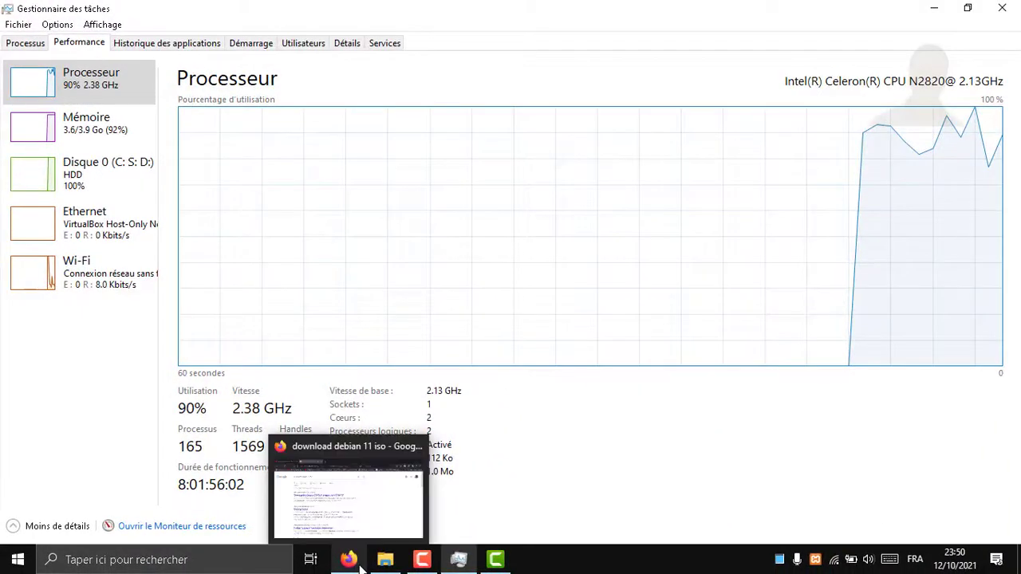
left_click(349, 499)
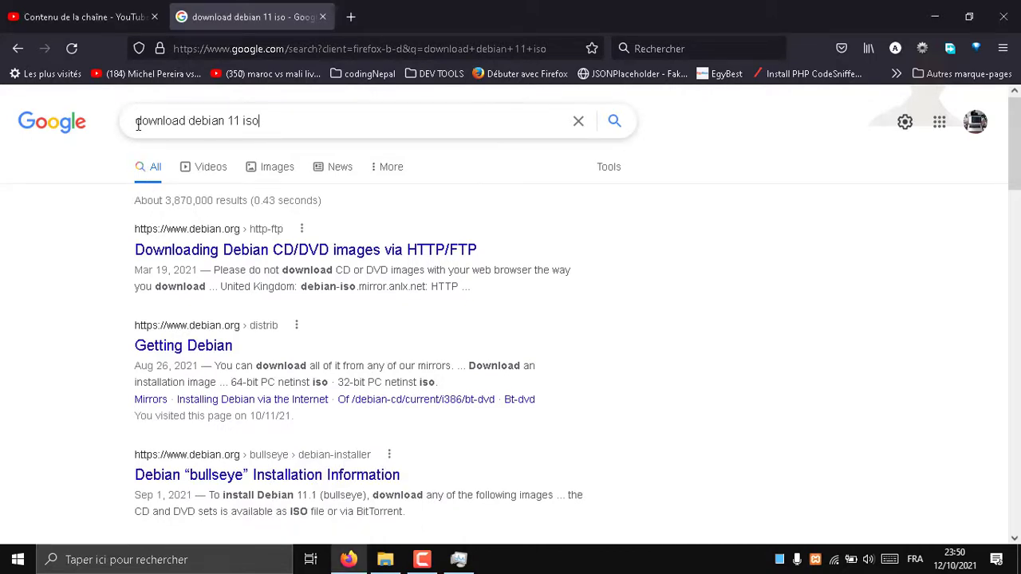
left_click_drag(260, 124, 136, 124)
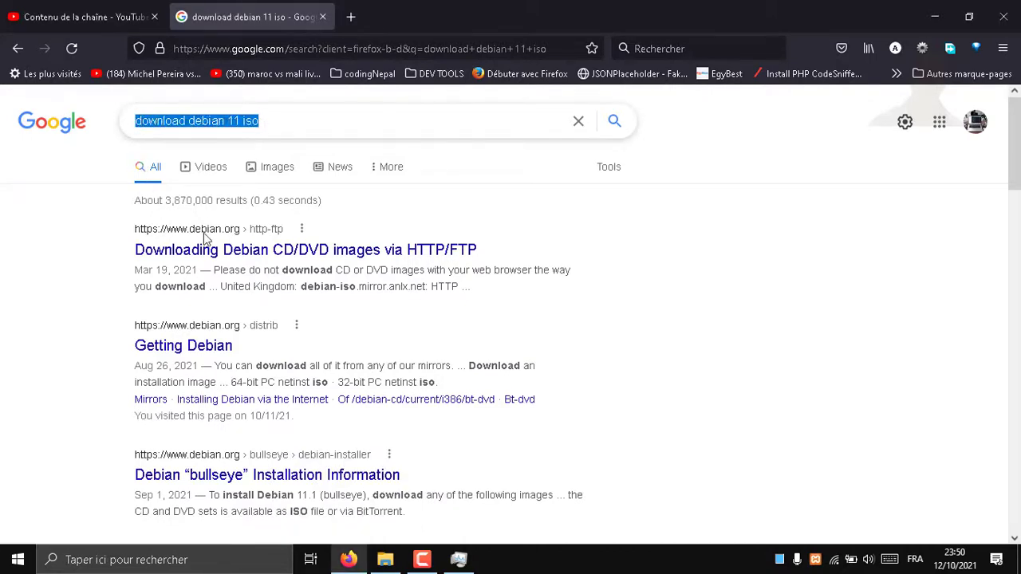
left_click(23, 257)
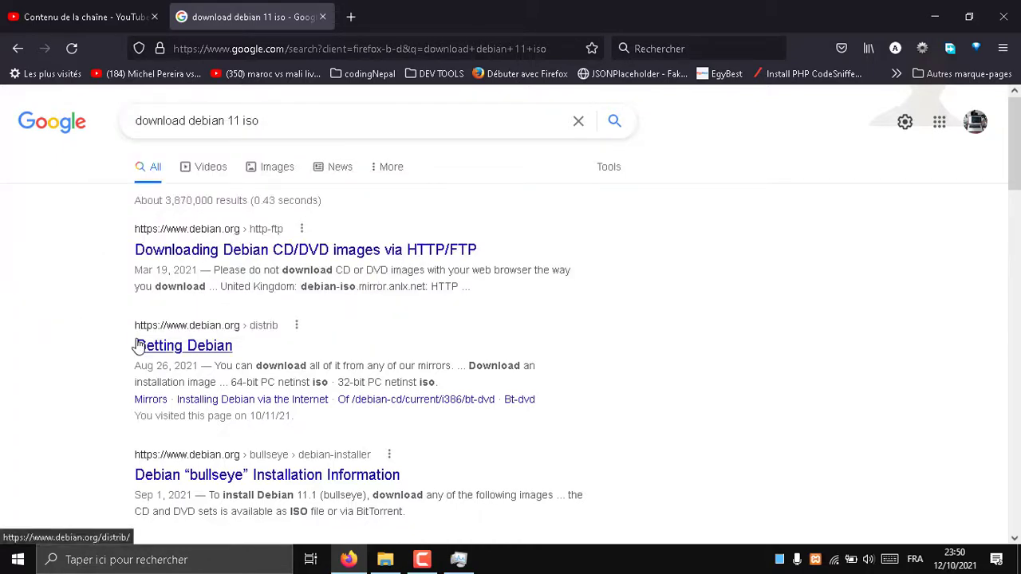
left_click(206, 352)
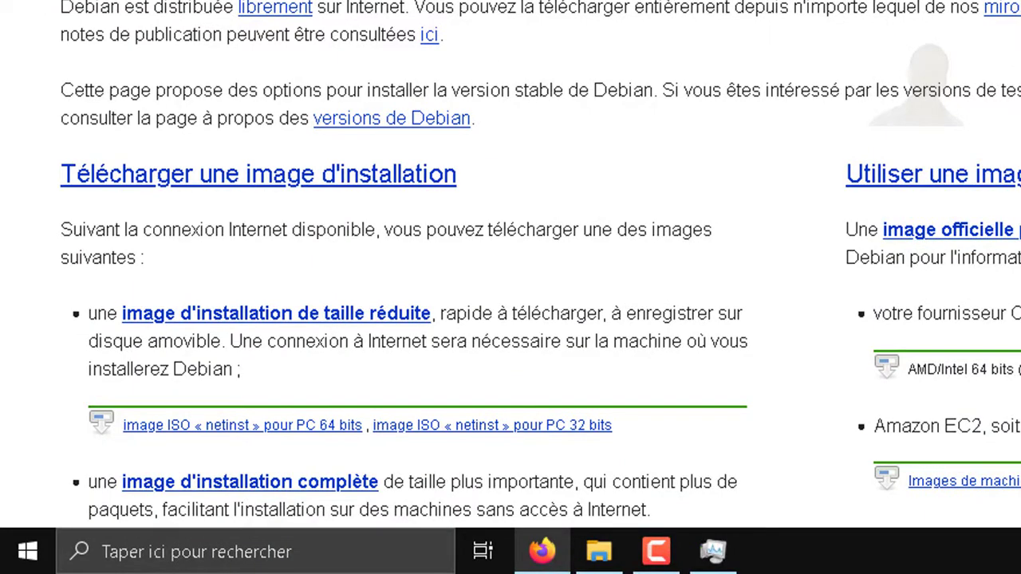
scroll(510, 263, "down", 5)
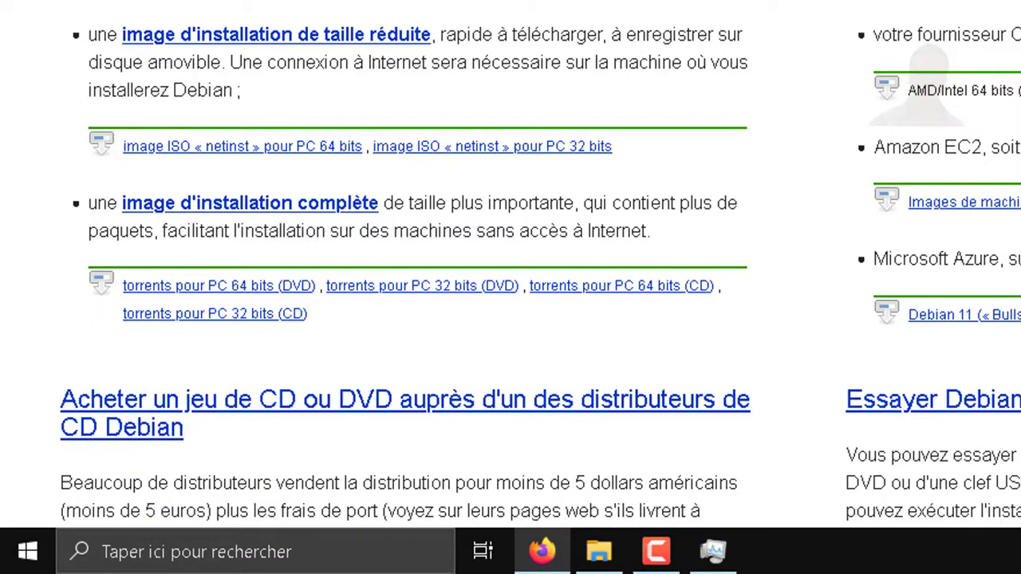
scroll(399, 264, "down", 7)
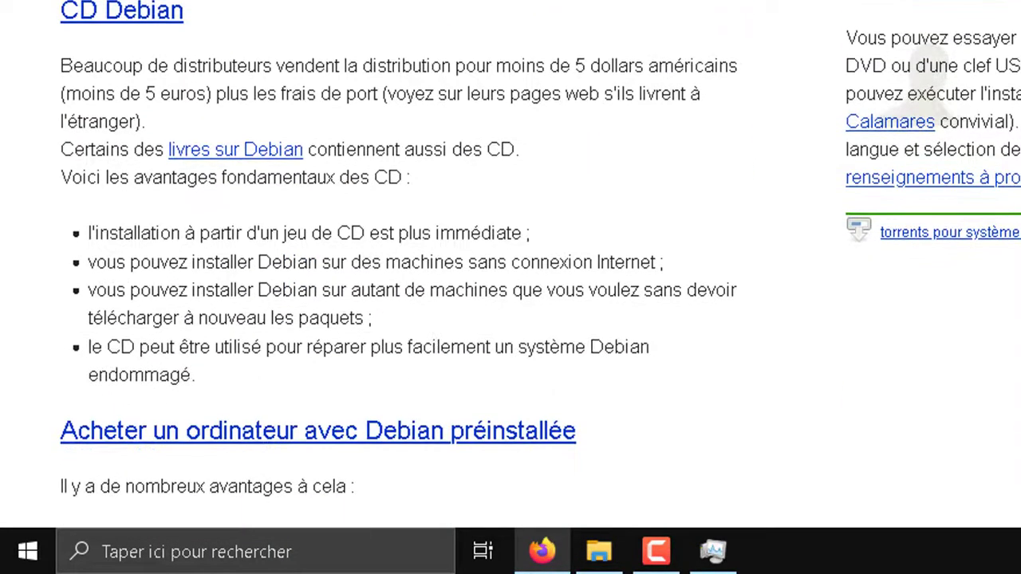
scroll(510, 263, "down", 5)
scroll(510, 263, "up", 6)
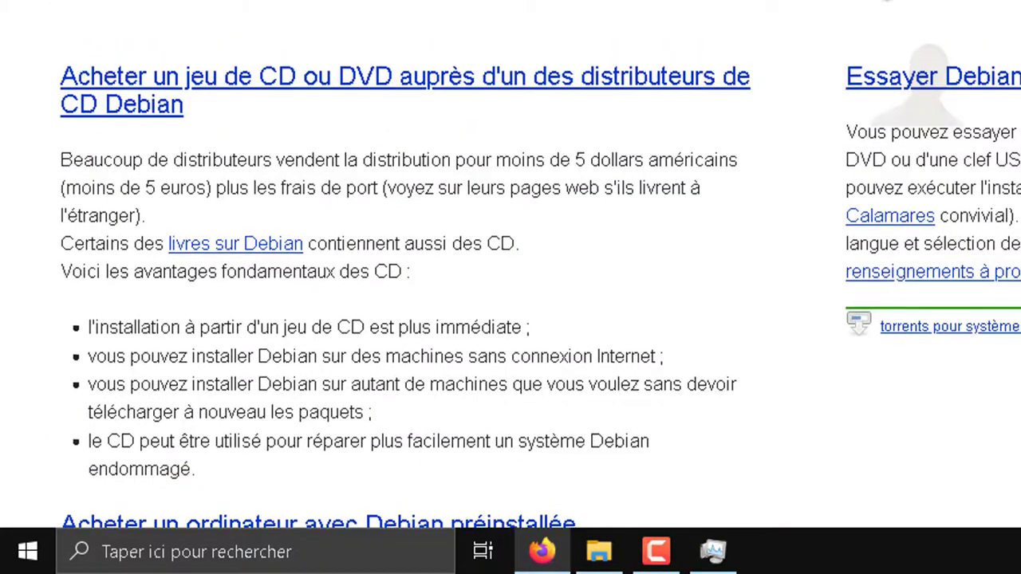
scroll(511, 263, "up", 12)
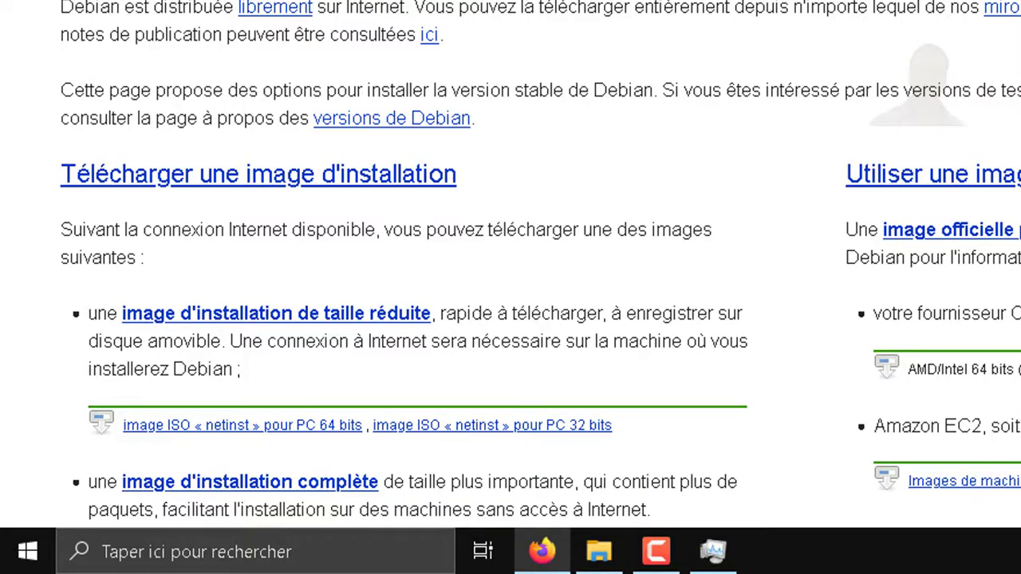
scroll(511, 263, "down", 4)
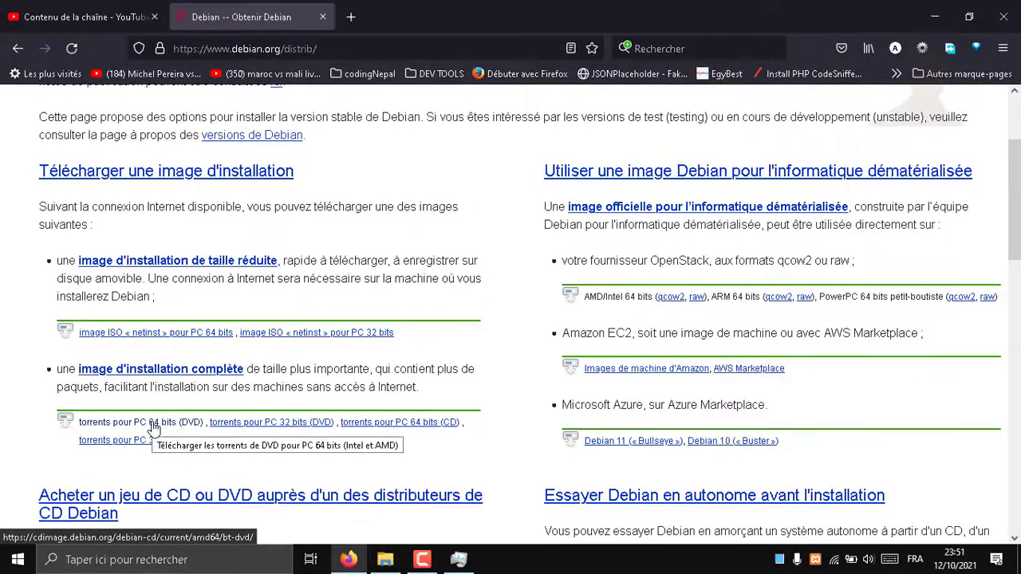
Download the 64-bit PC DVD torrent, then search 'virtua' and launch Oracle VM VirtualBox
left_click(154, 429)
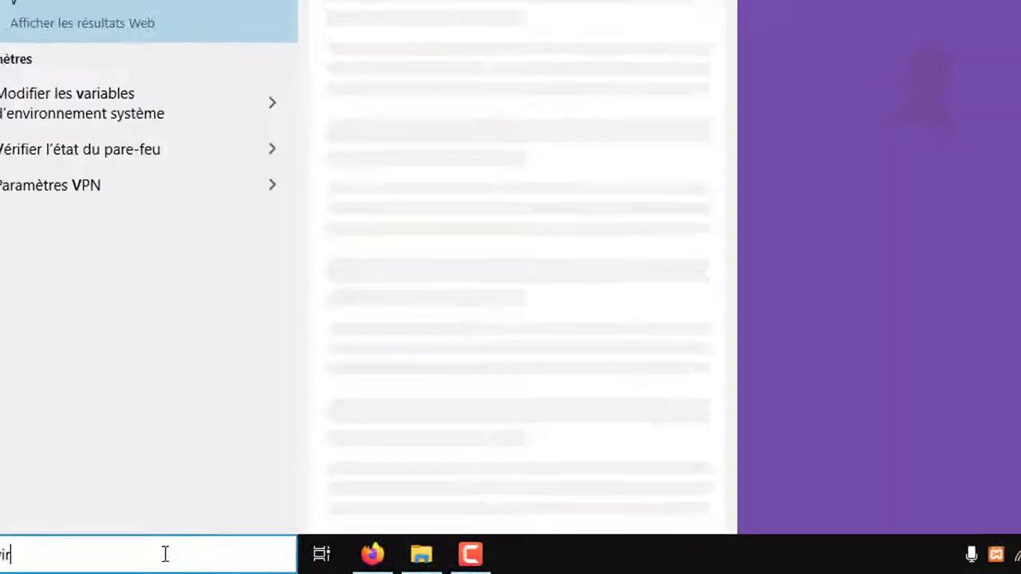
type("ir")
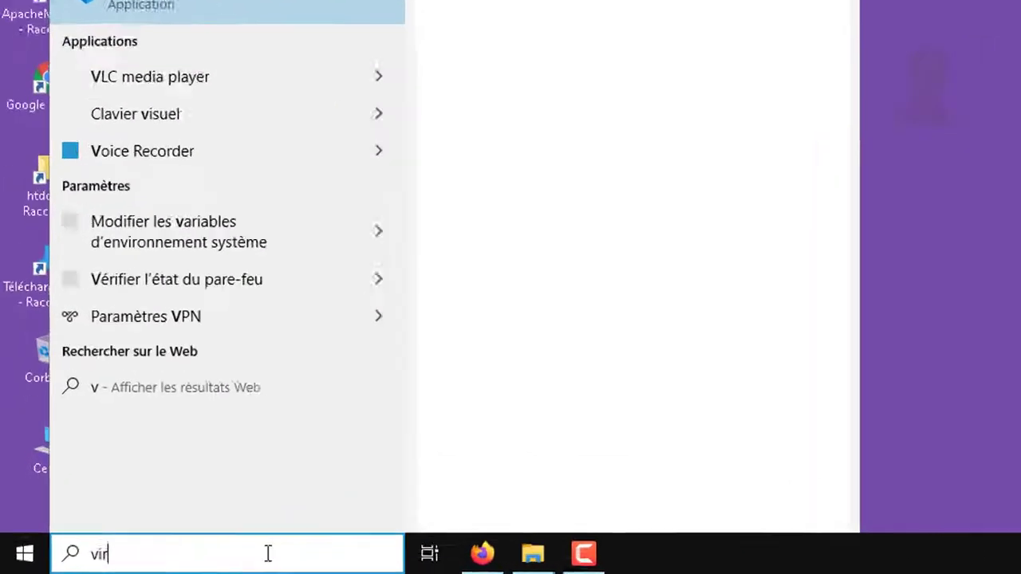
type("tua")
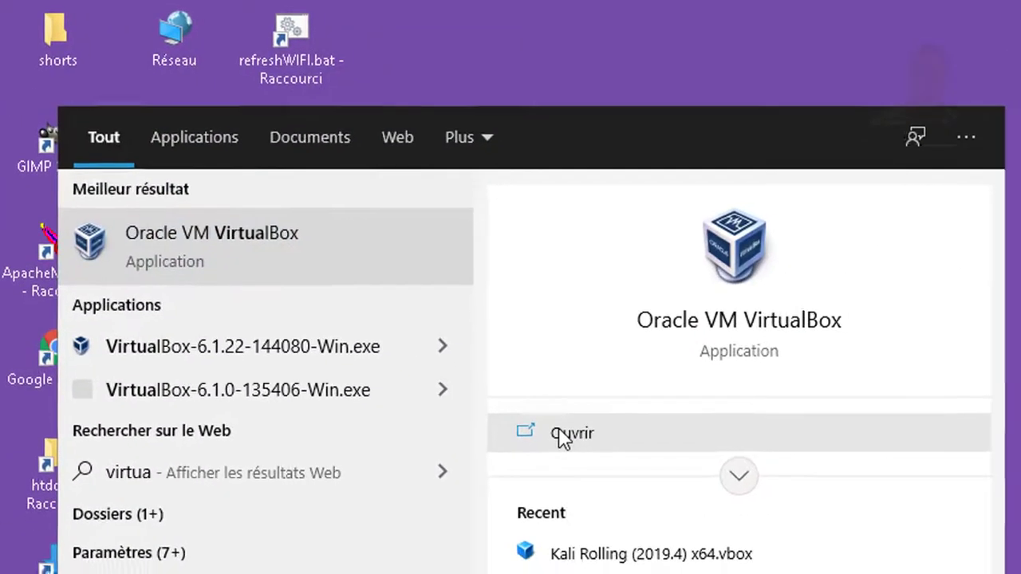
left_click(563, 435)
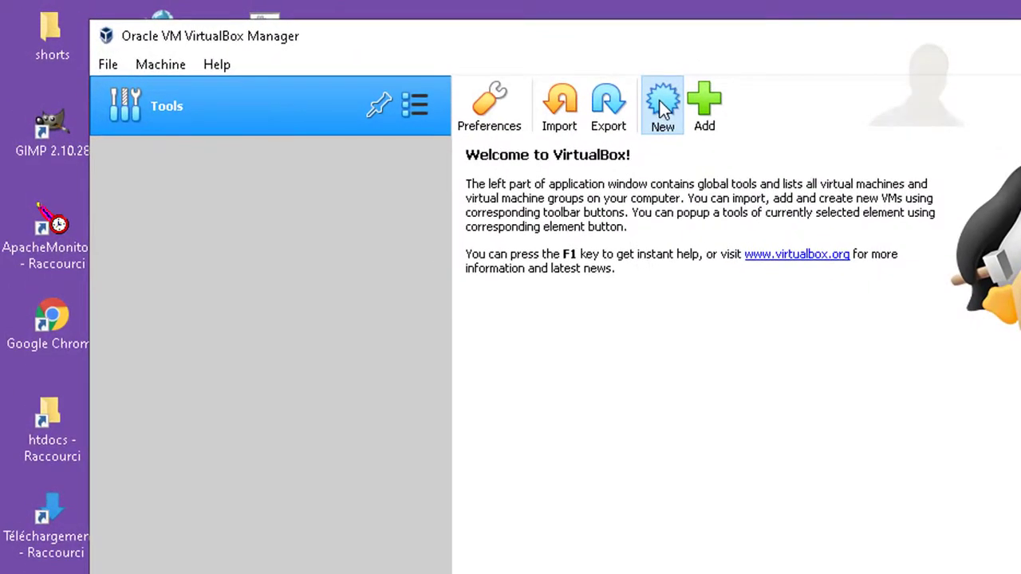
Define a new VM named 'demo', type Linux, version Debian (64-bit), with 1024 MB memory
left_click(660, 101)
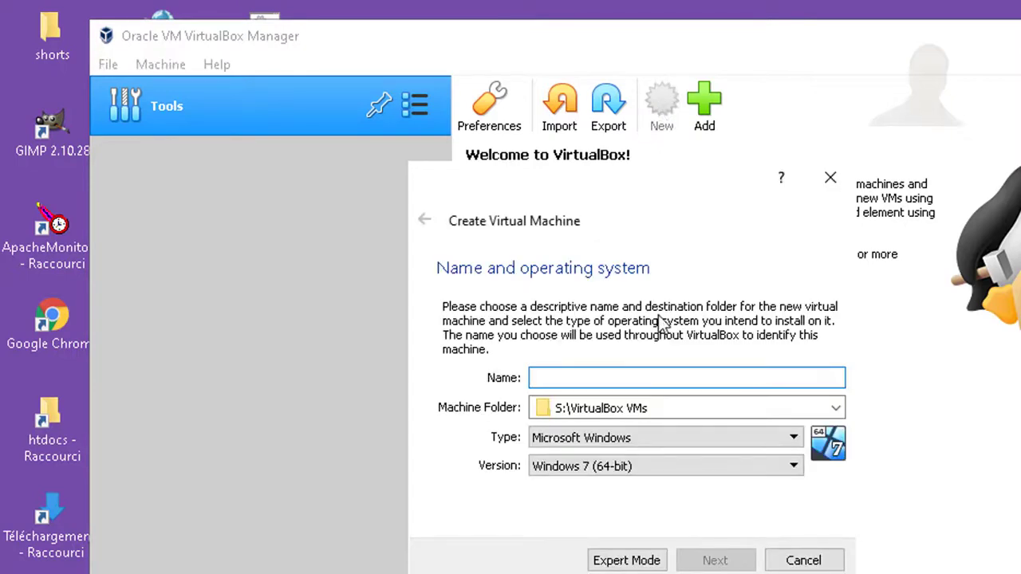
type("demo")
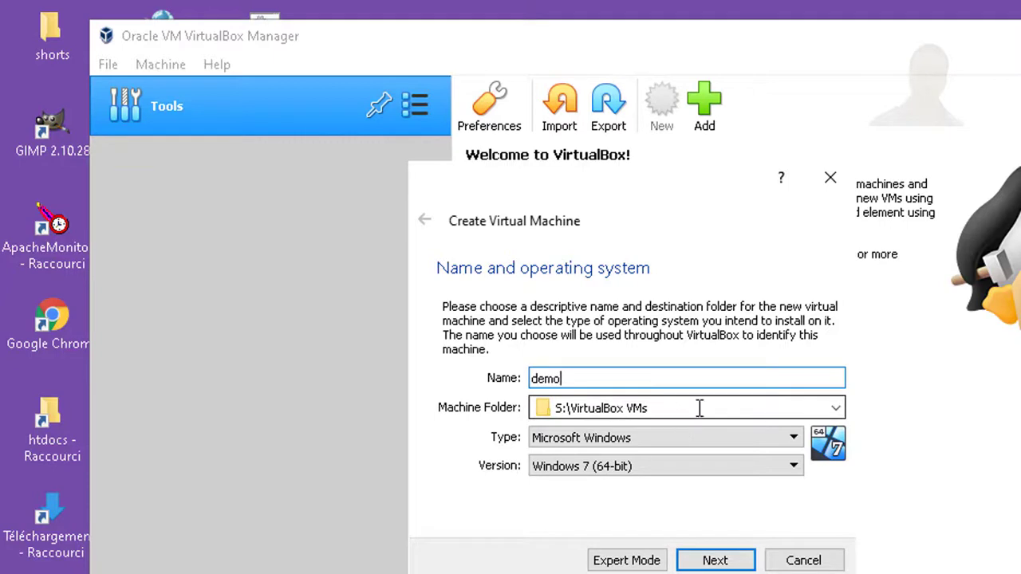
left_click(698, 434)
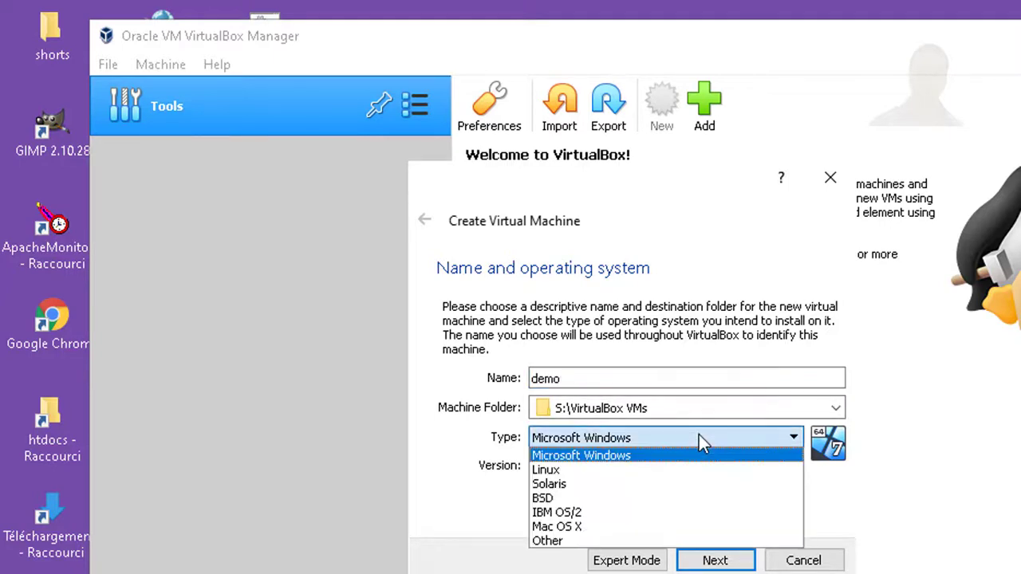
left_click(681, 477)
left_click(674, 466)
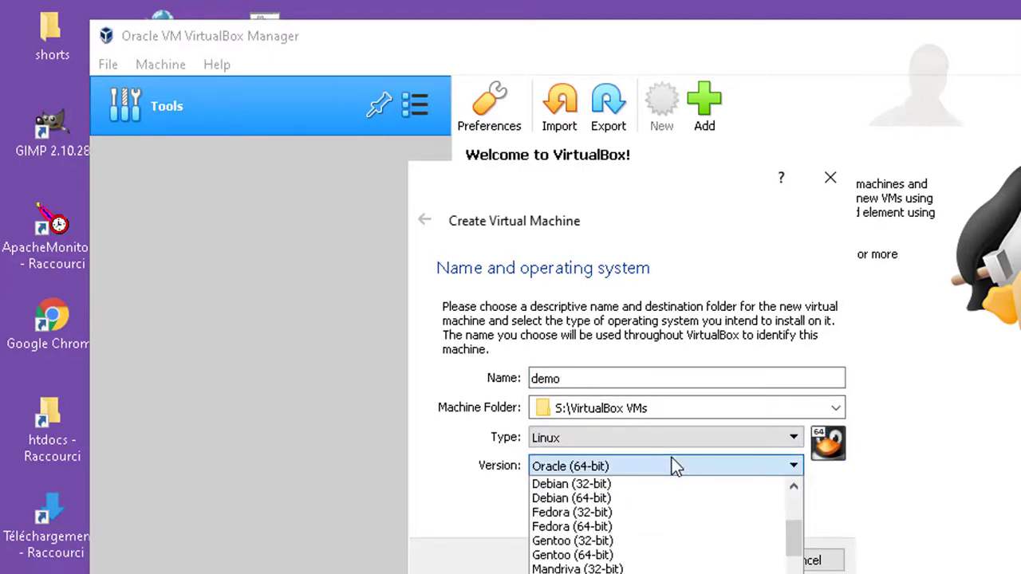
left_click(622, 500)
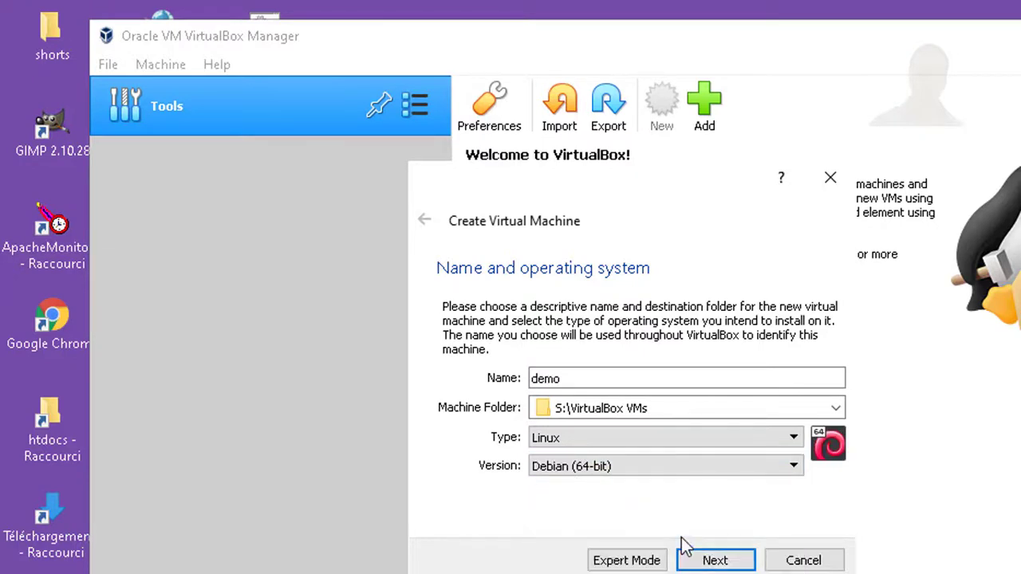
left_click(620, 472)
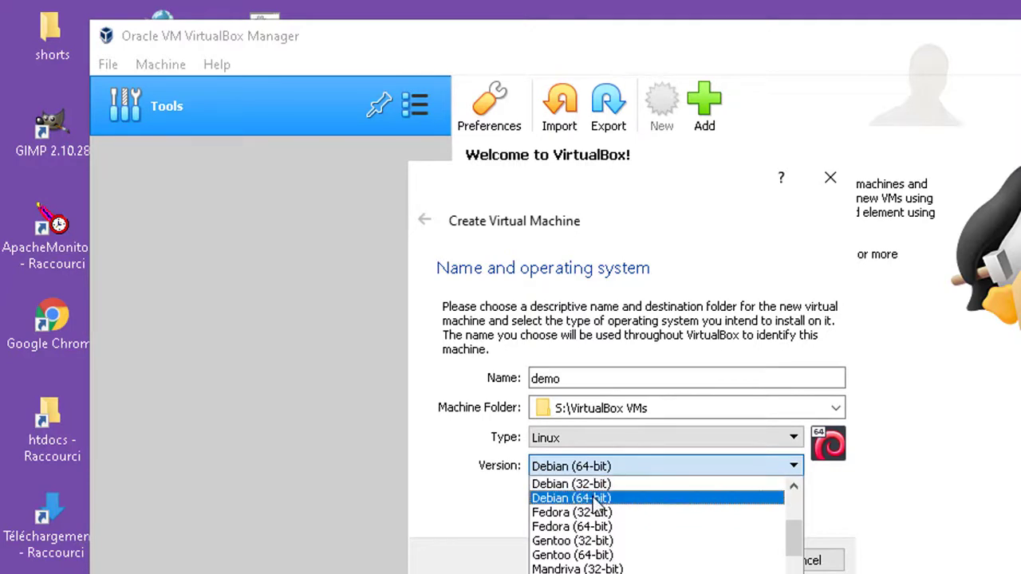
left_click(607, 499)
left_click(695, 560)
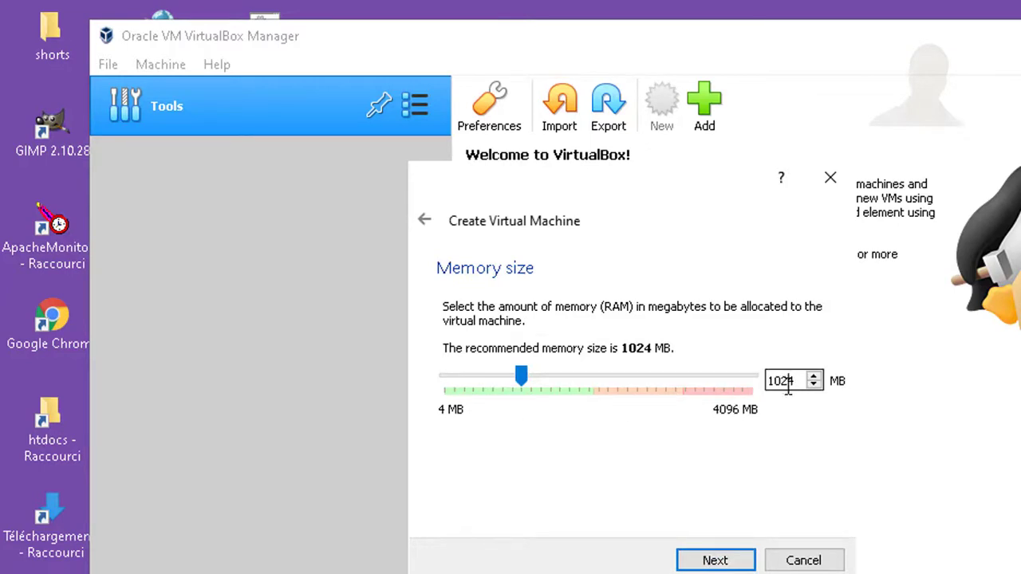
double_click(788, 383)
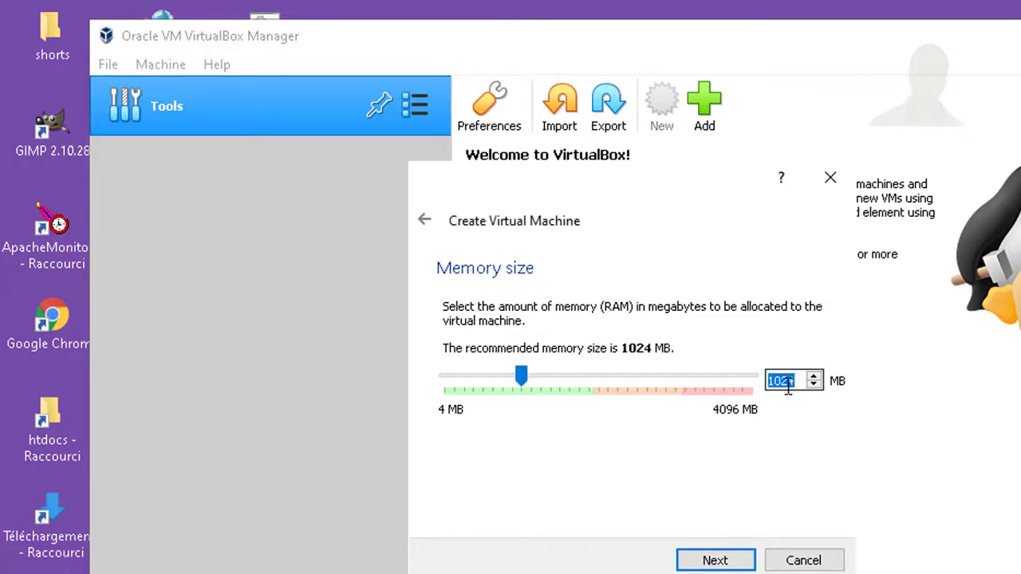
left_click(715, 561)
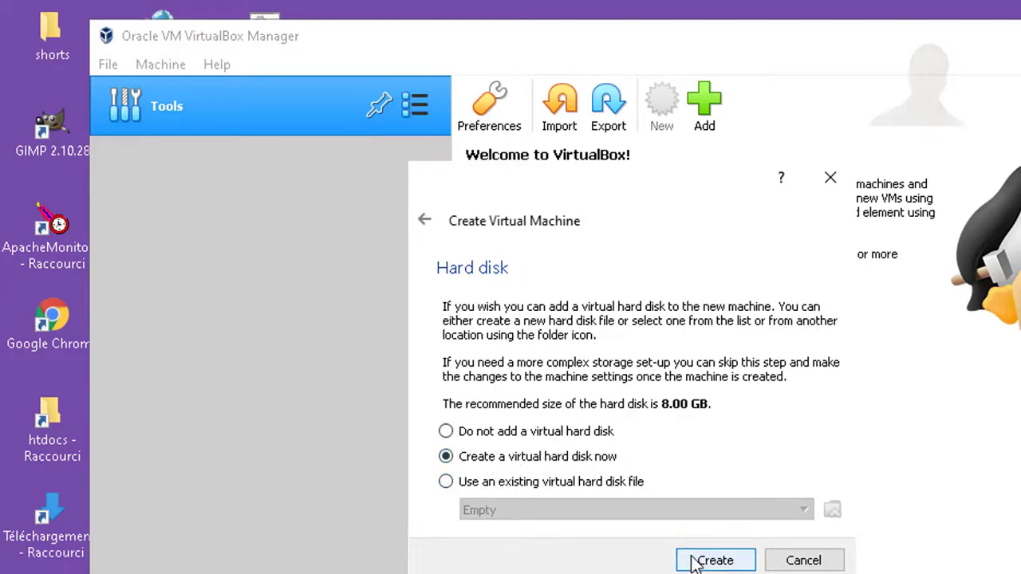
Create a dynamically allocated 20 GB VDI disk, S:\VirtualBox VMs\demo\demo.vdi, for the VM
left_click(715, 561)
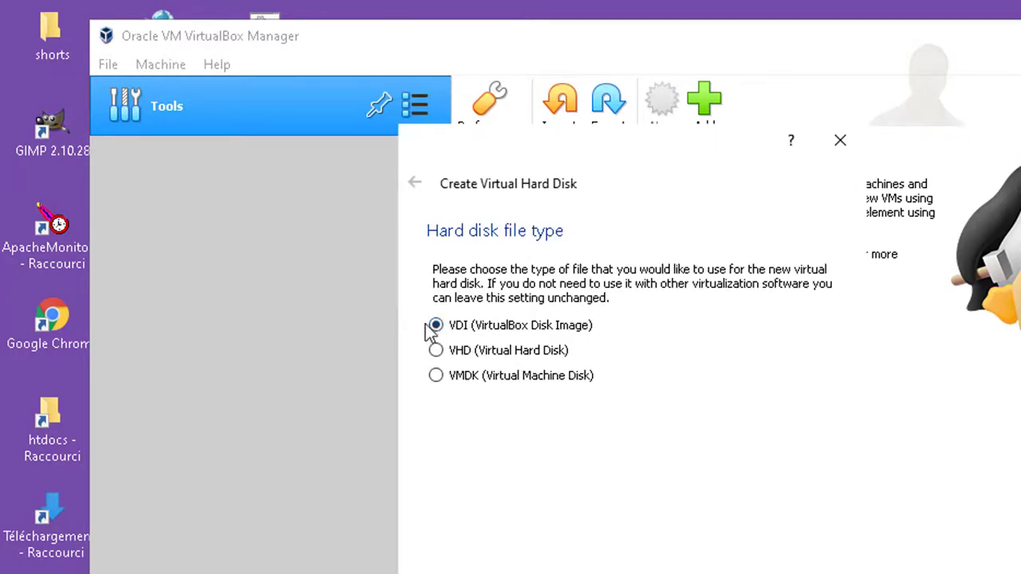
key("Return")
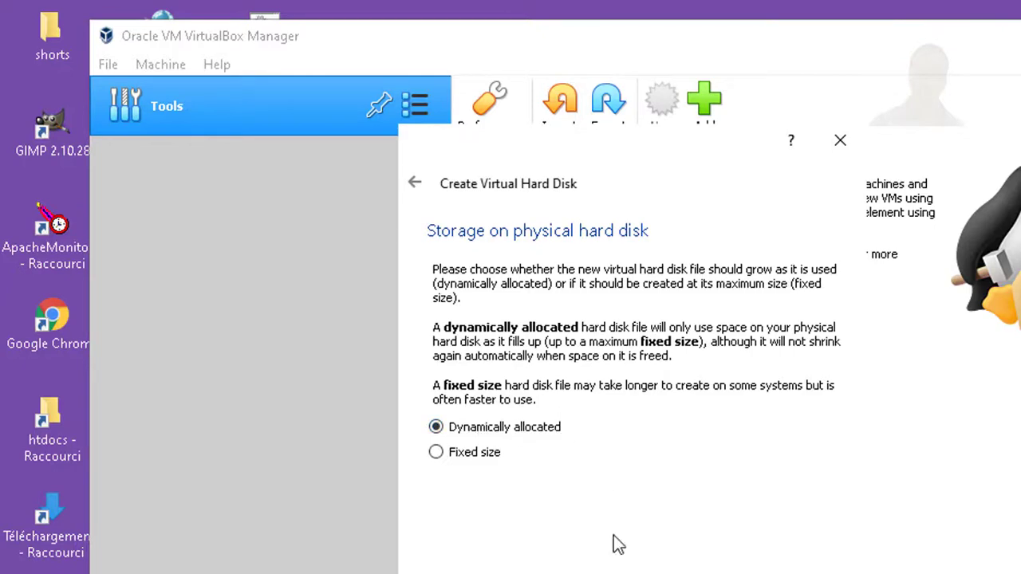
key("Return")
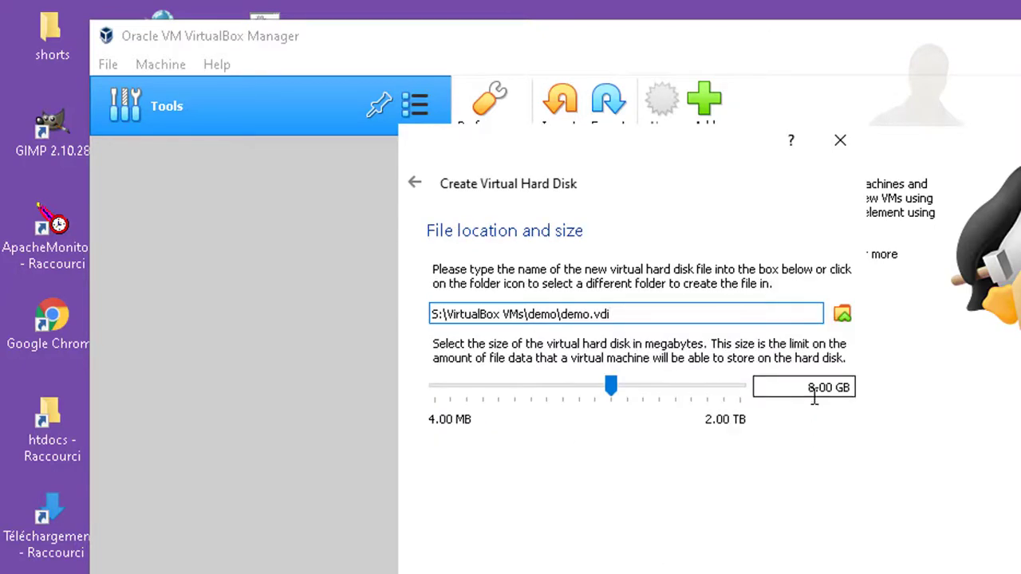
left_click(814, 392)
key("BackSpace")
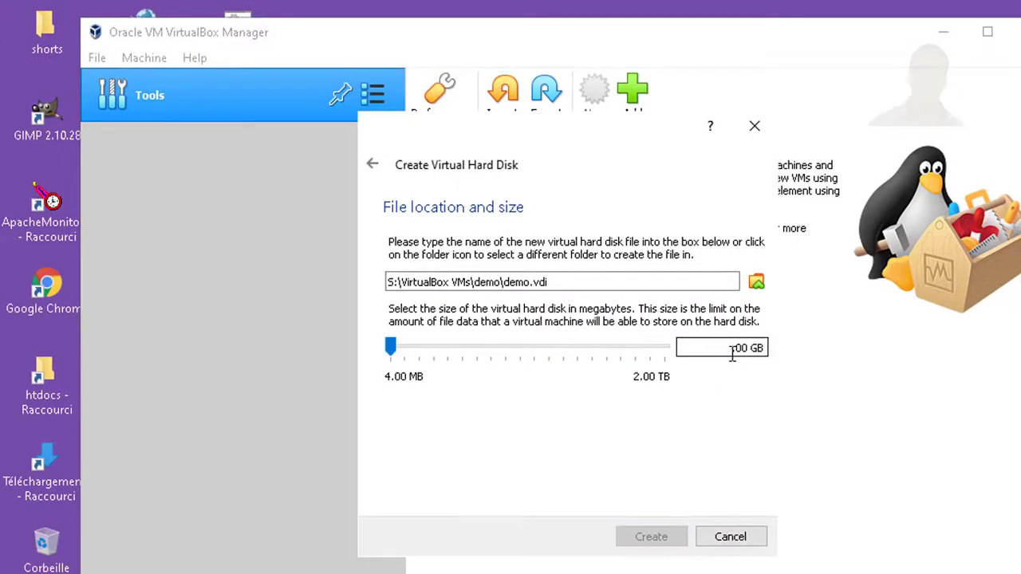
type("20")
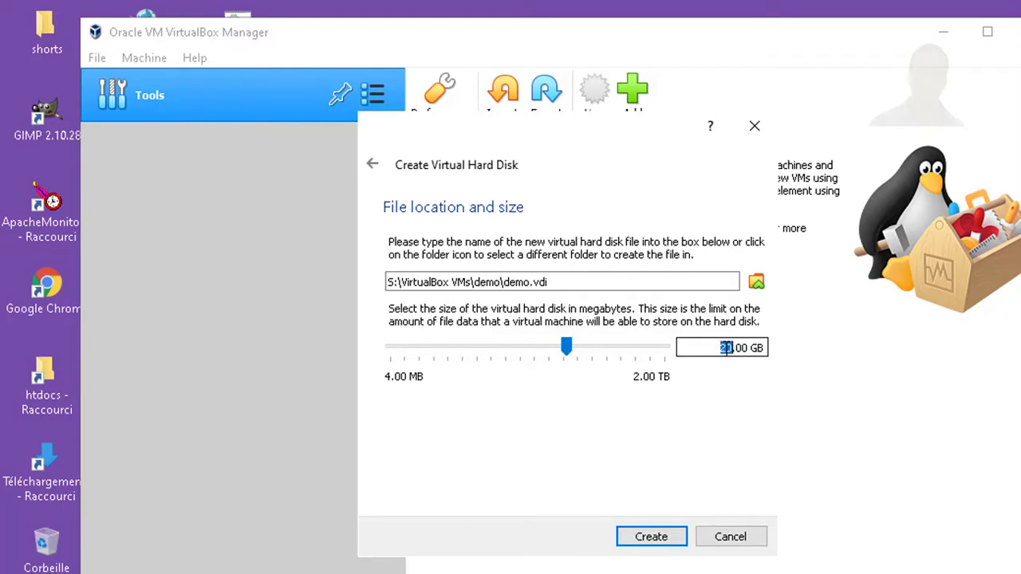
left_click_drag(731, 348, 650, 356)
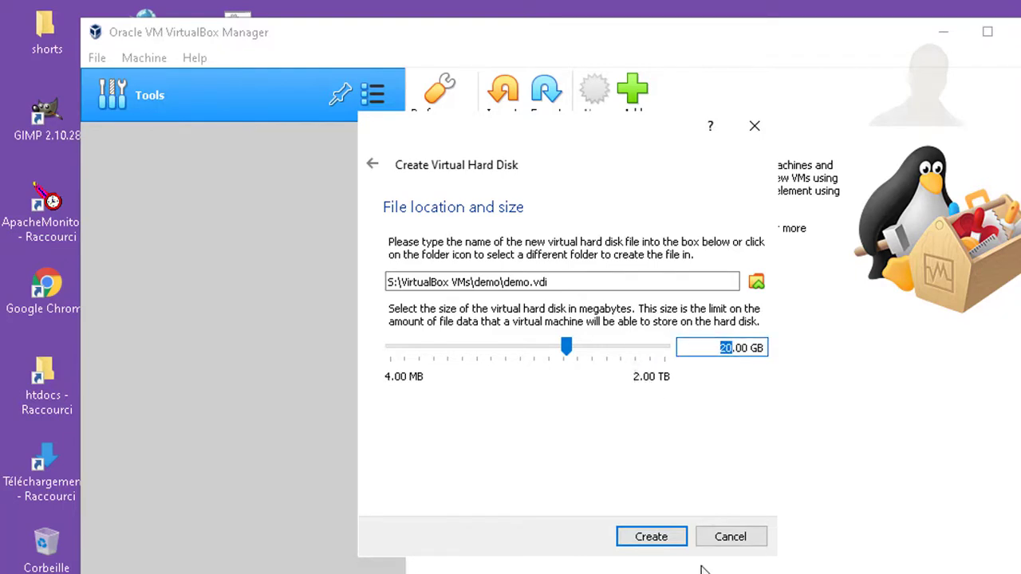
left_click(665, 540)
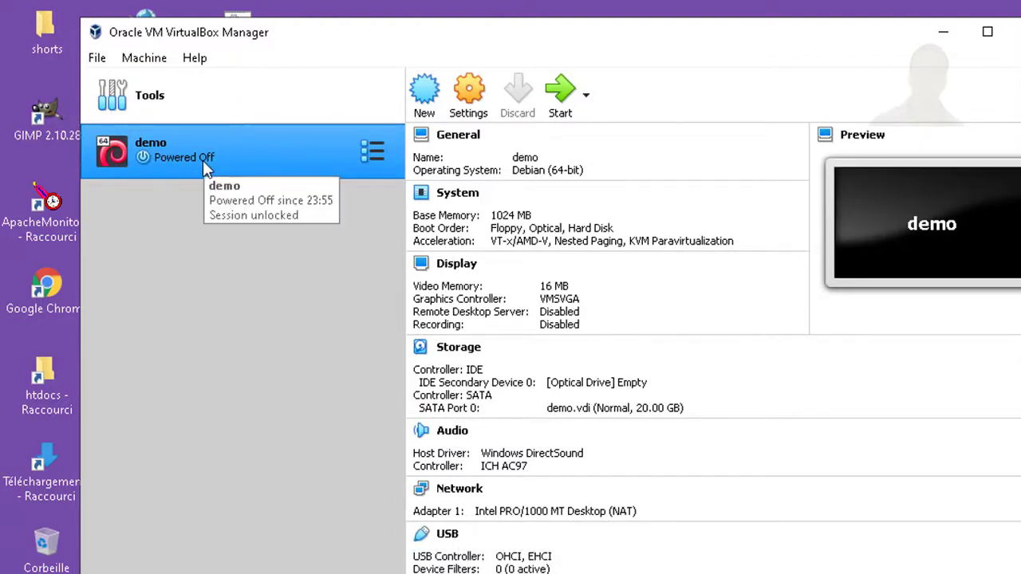
Start the demo VM and bring up the Optical Disk Selector for its start-up disk
left_click(569, 93)
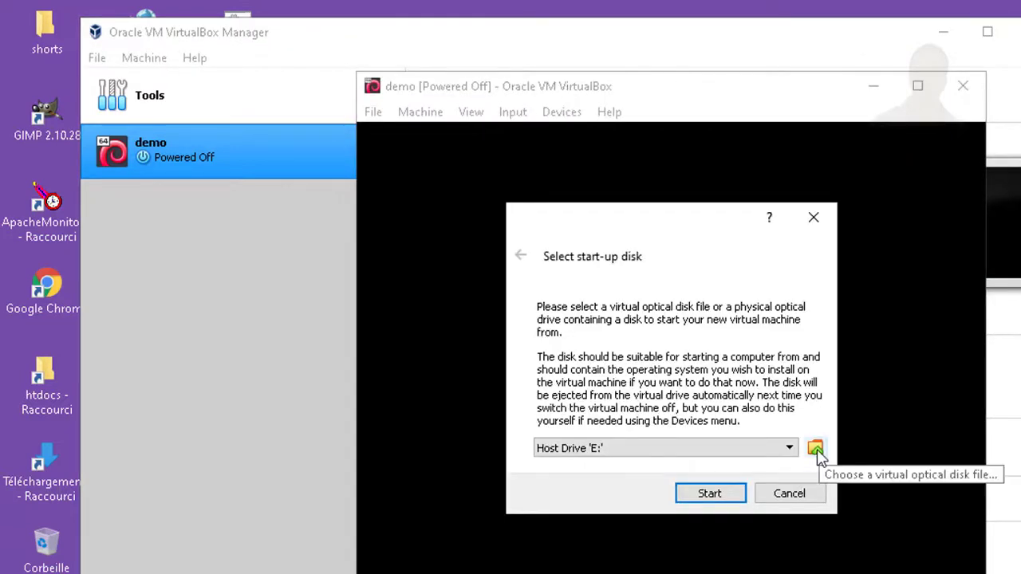
left_click(817, 450)
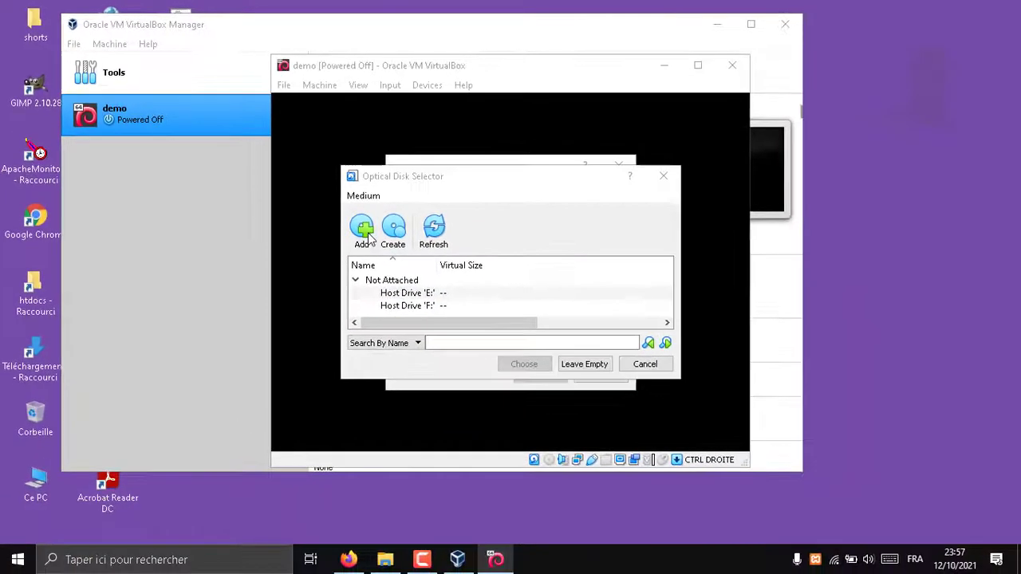
Add S:\downloads\debian-11.1.0-amd64-DVD-1.iso and choose it as the start-up disk
left_click(482, 311)
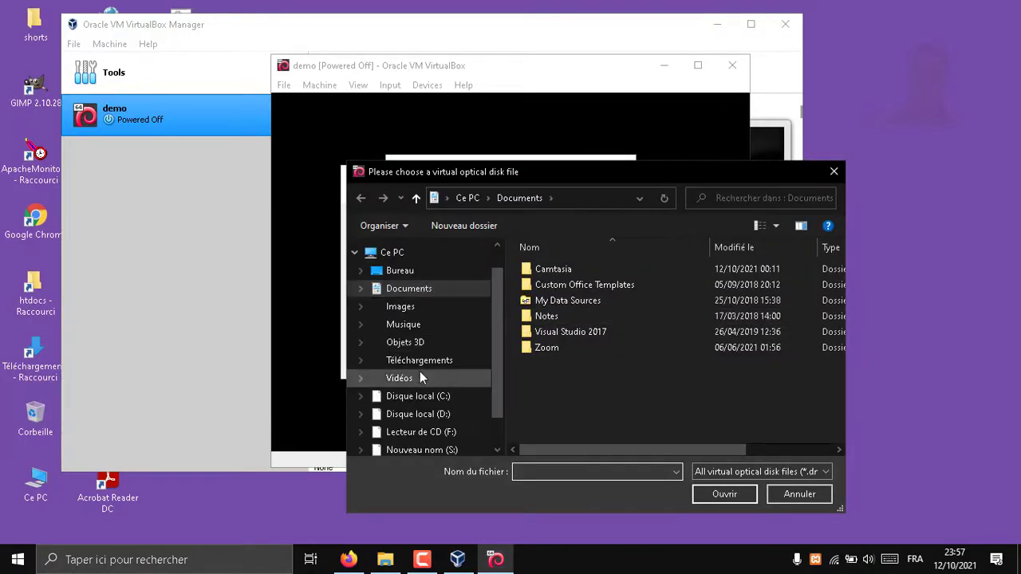
left_click(452, 452)
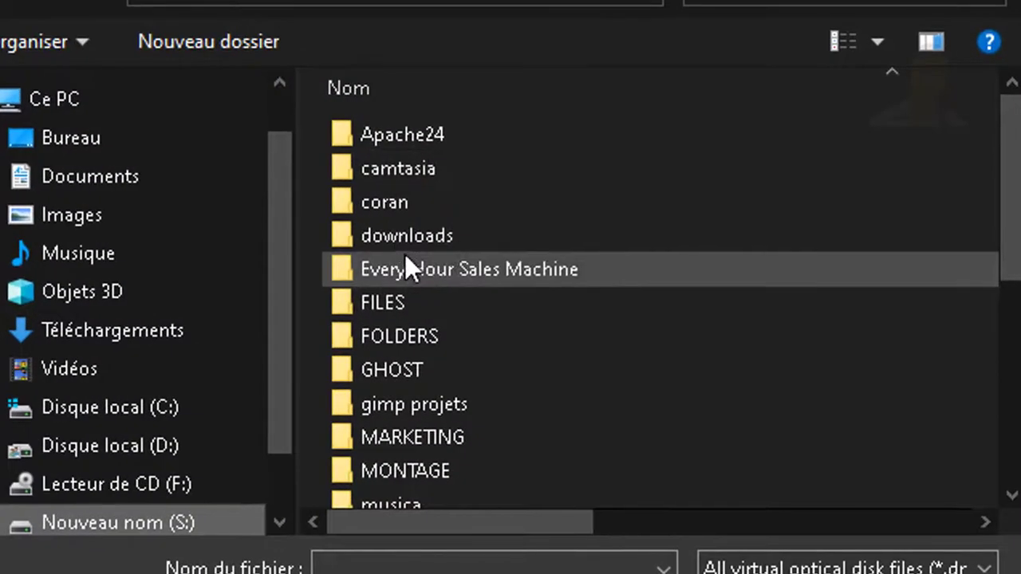
double_click(419, 243)
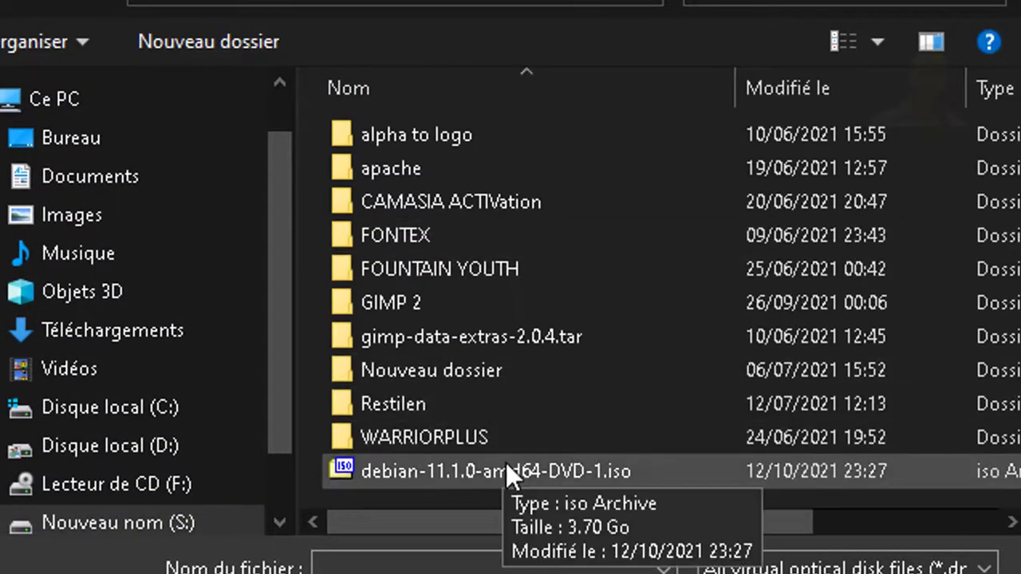
left_click(510, 469)
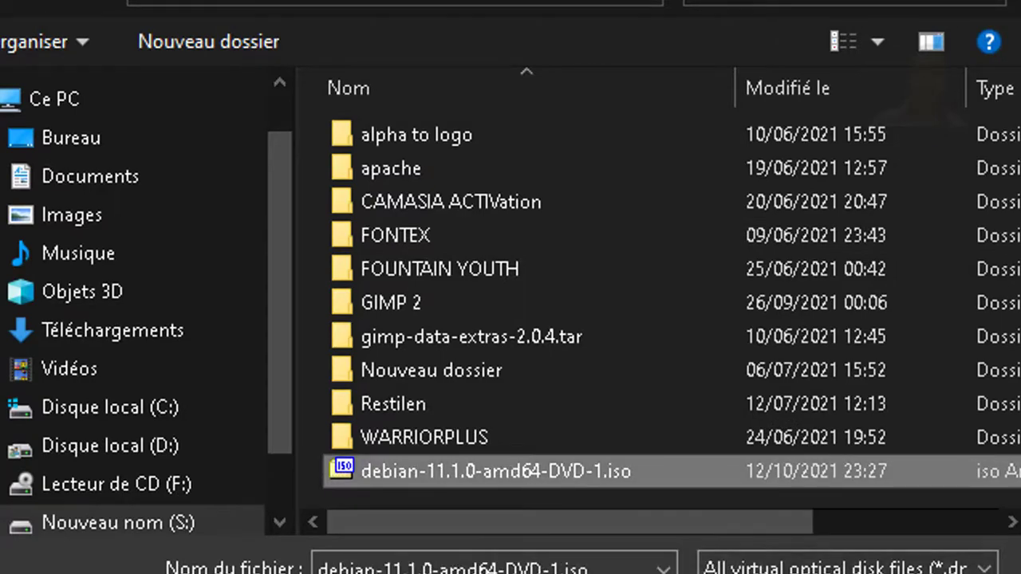
left_click(766, 573)
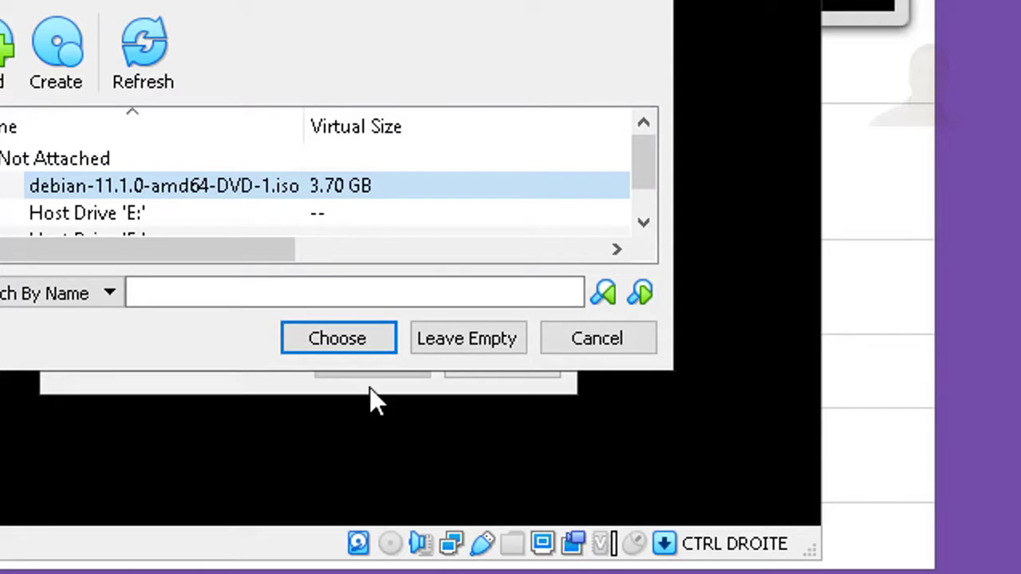
left_click(363, 343)
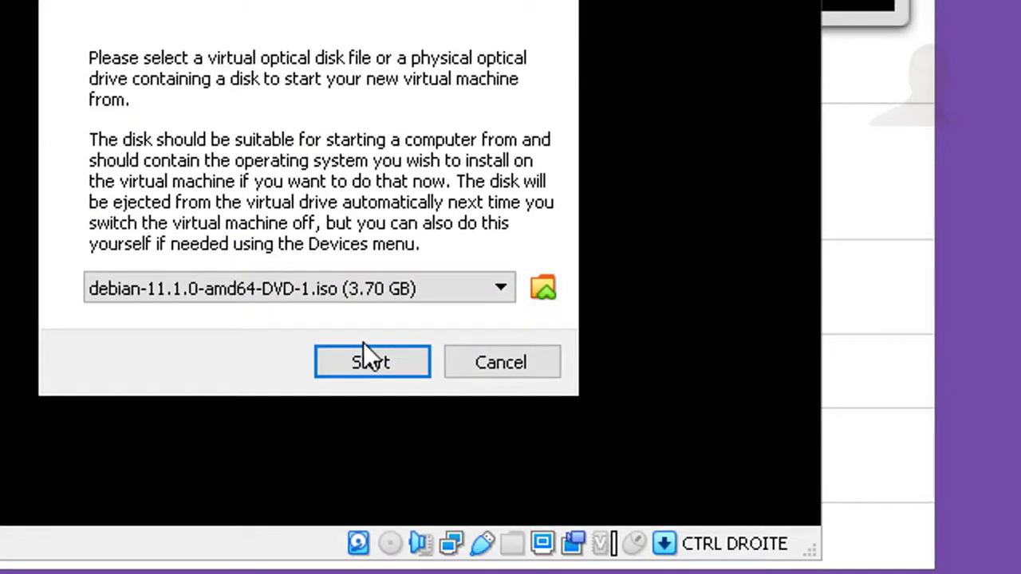
Boot the demo VM from the Debian ISO and click into the VM window at the installer menu
left_click(369, 362)
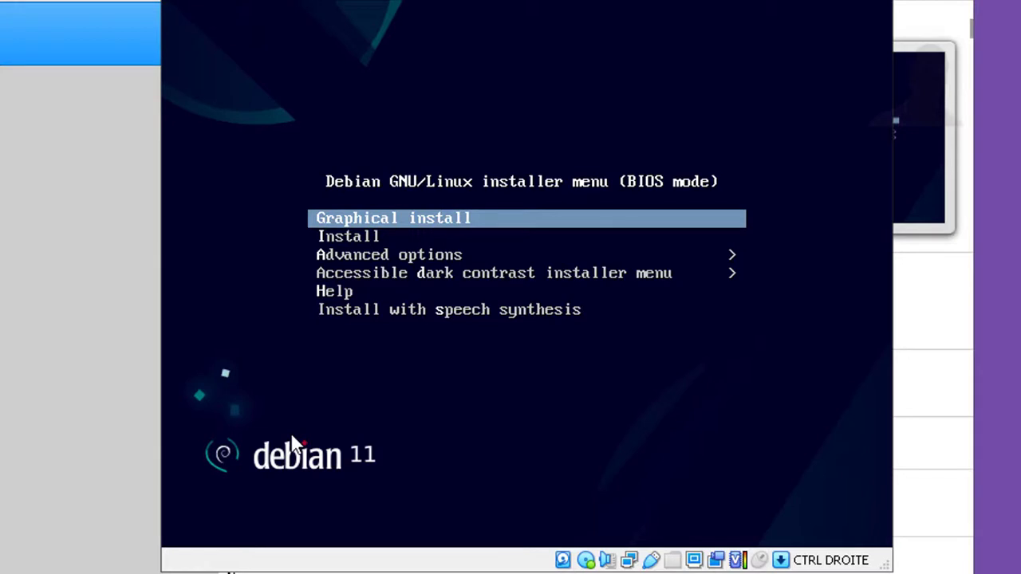
left_click(295, 443)
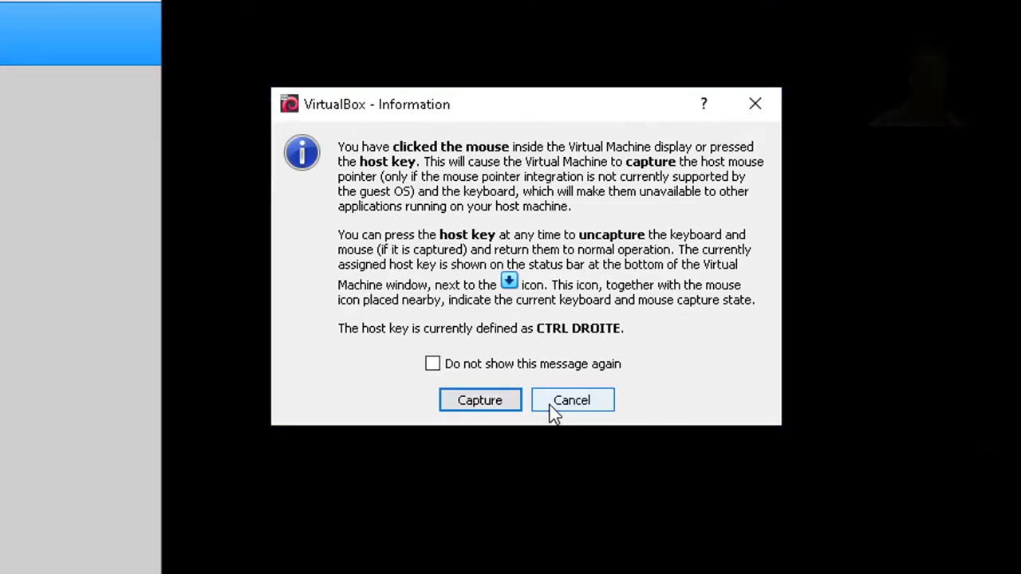
Let the VM capture input and choose French as the installation language
left_click(479, 400)
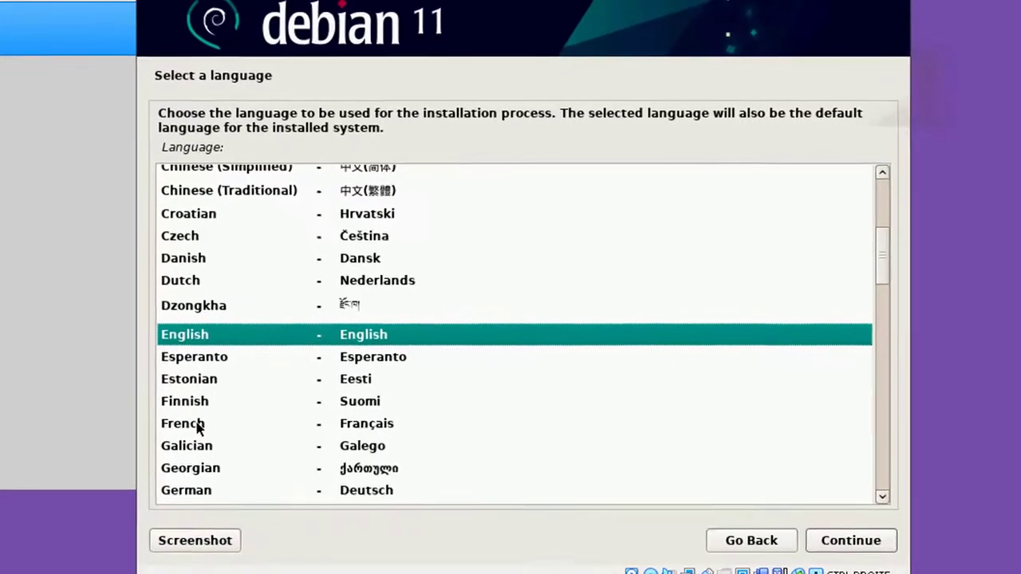
left_click(233, 505)
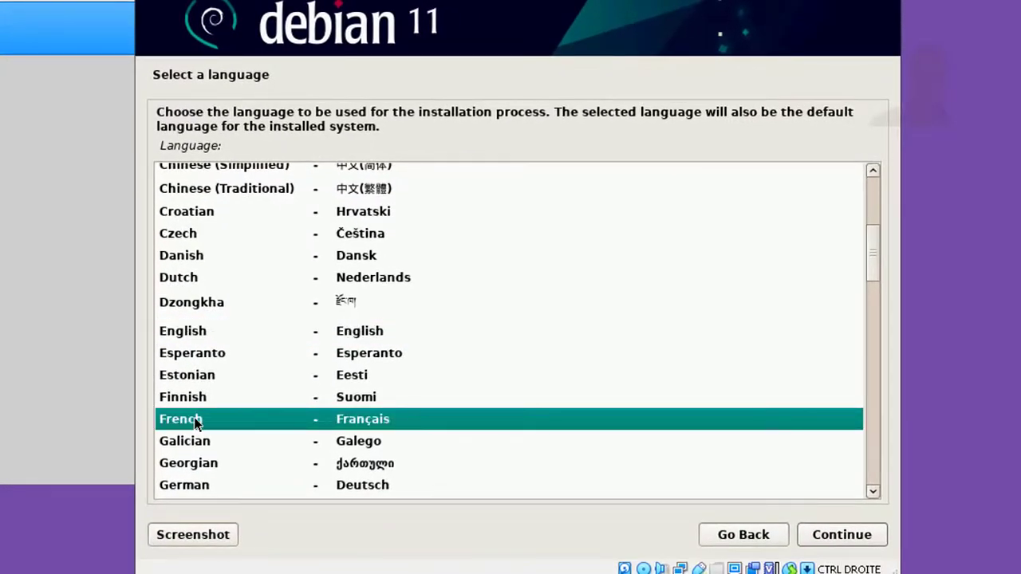
left_click(826, 536)
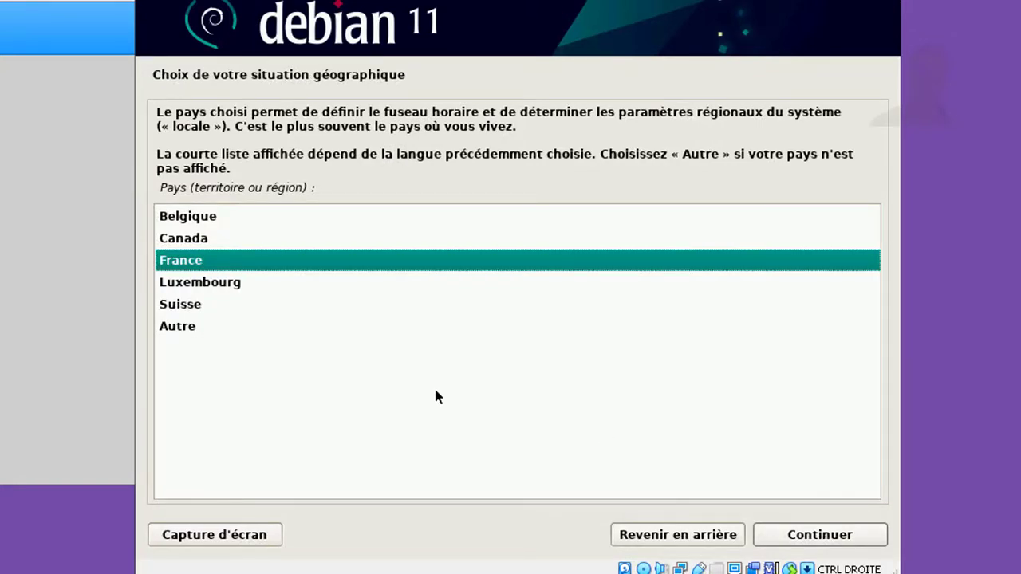
Set the country to Maroc via Autre and the Afrique continent list
left_click(180, 332)
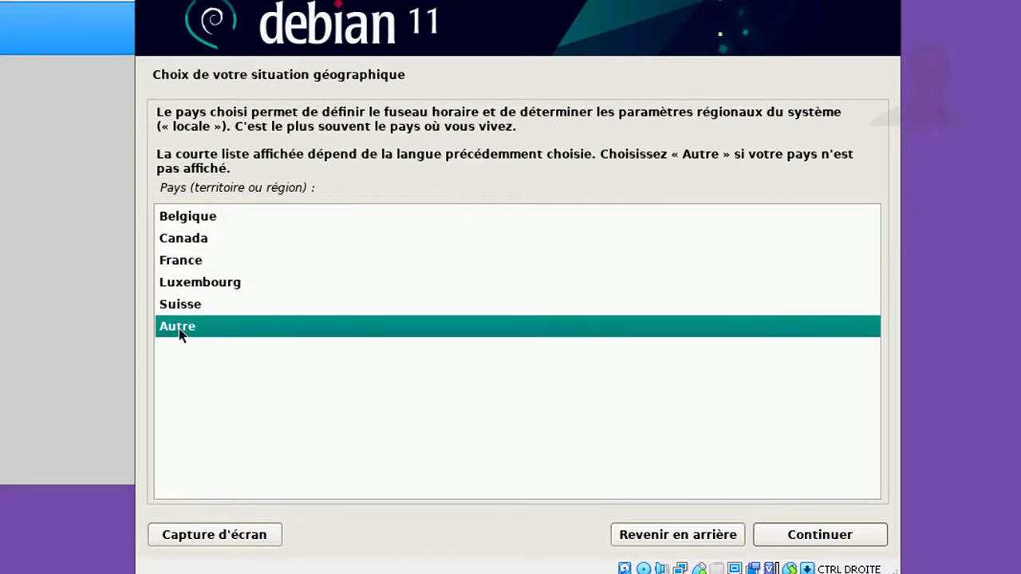
left_click(807, 536)
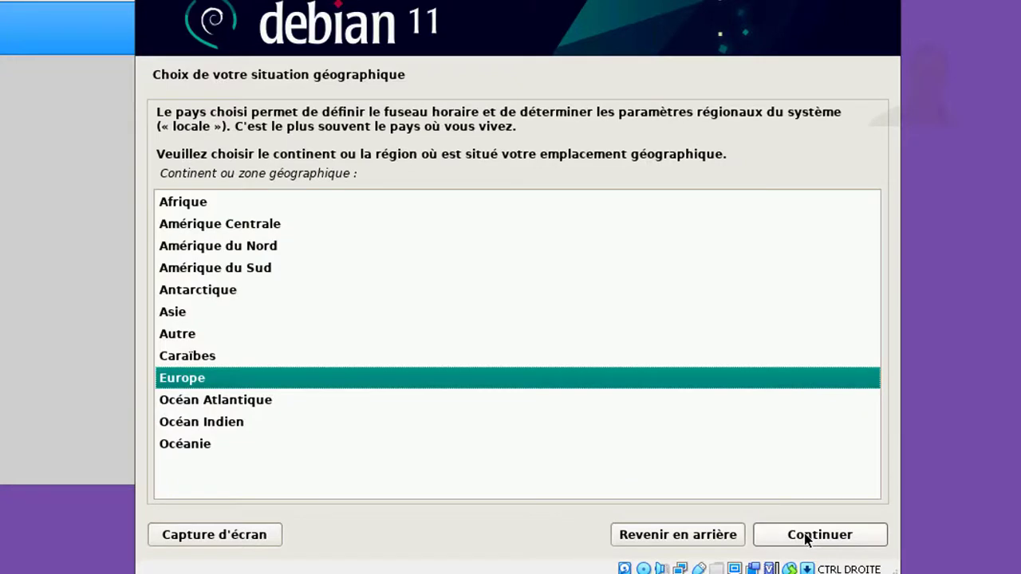
left_click(190, 211)
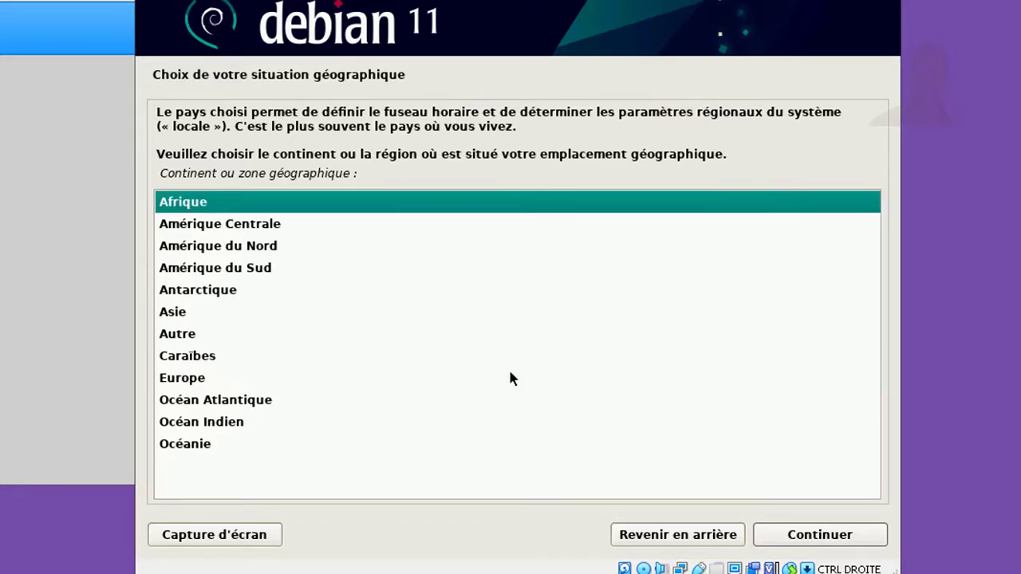
left_click(810, 536)
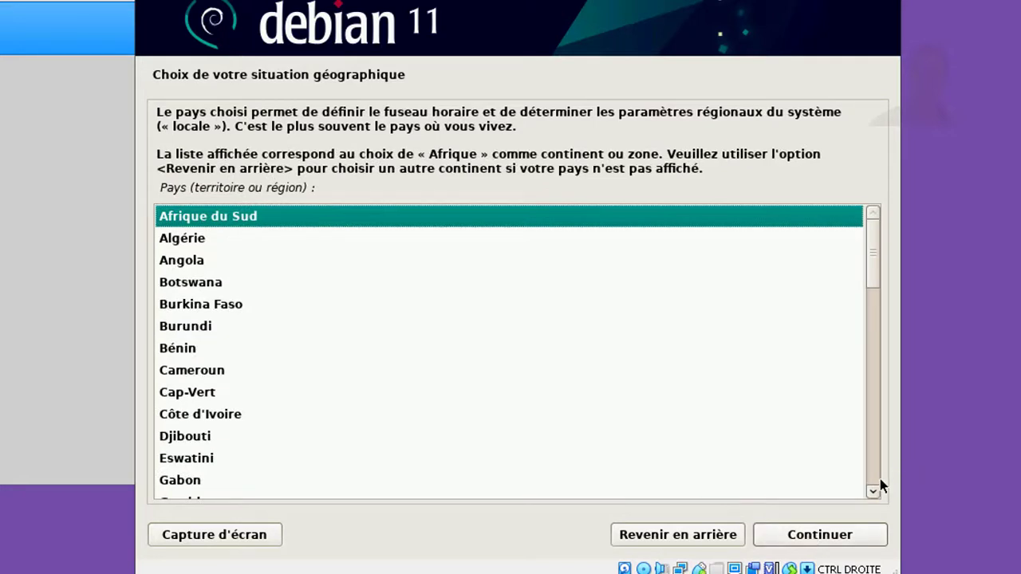
scroll(876, 482, "down", 9)
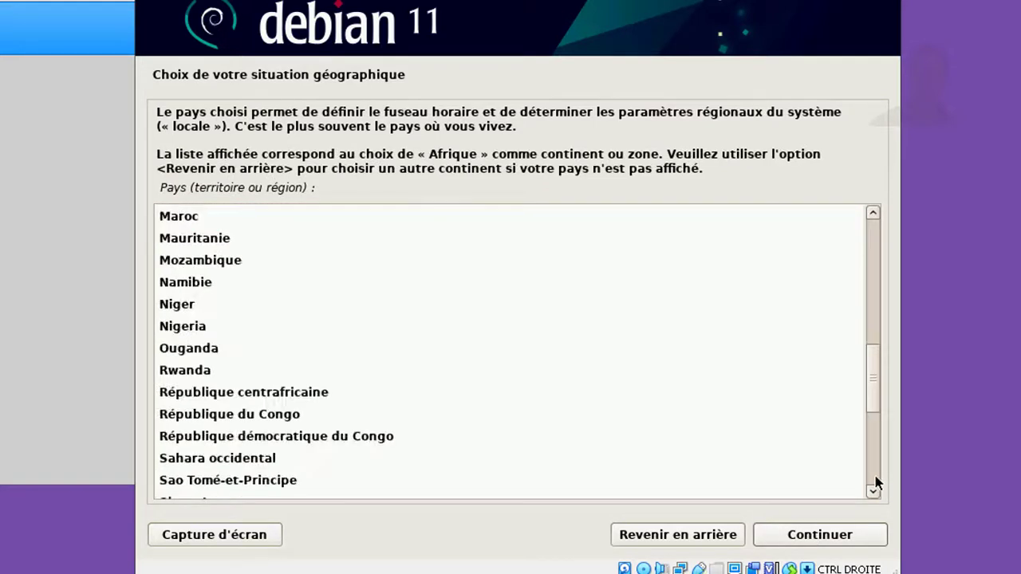
left_click(179, 219)
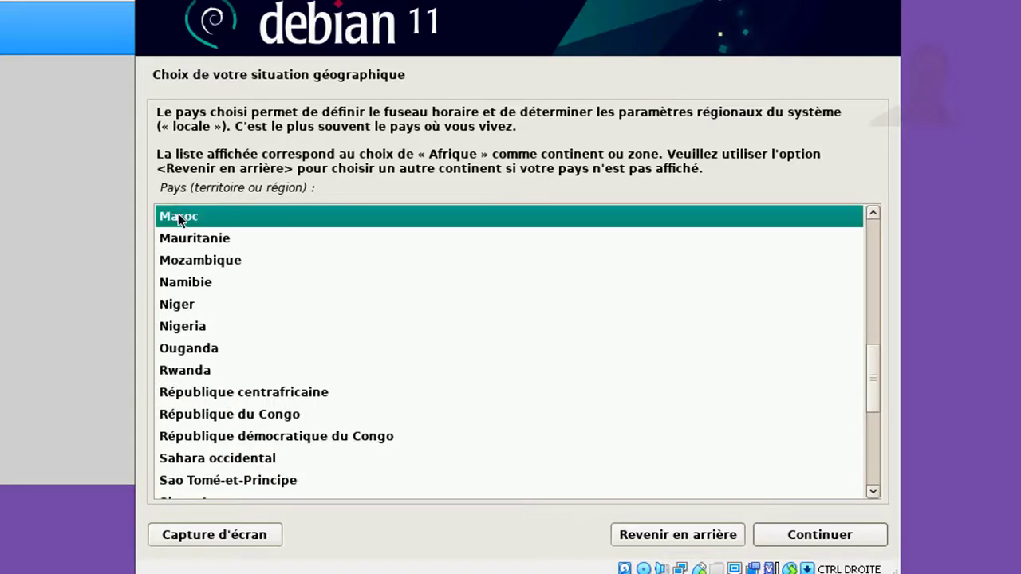
left_click(793, 544)
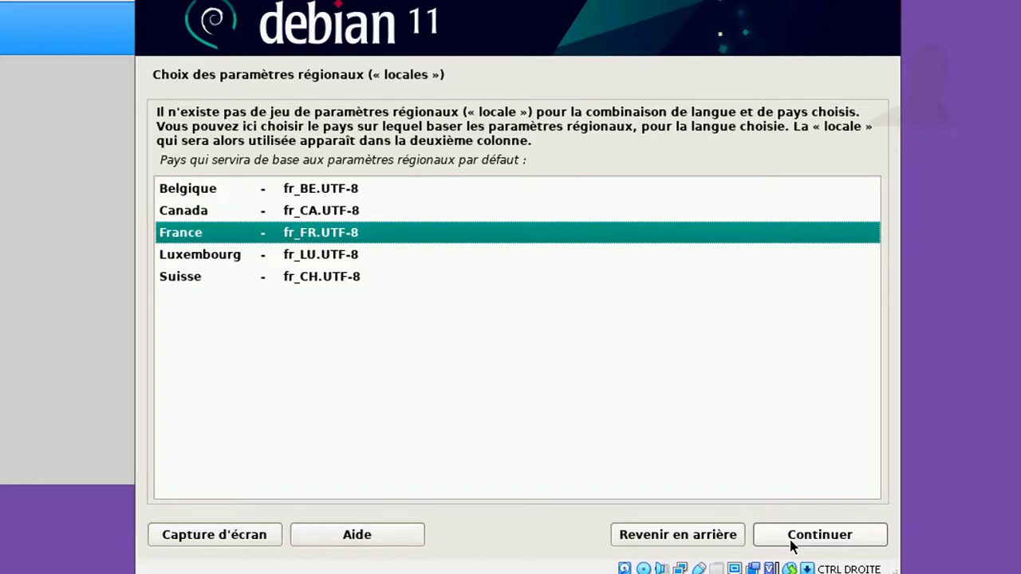
Accept the France fr_FR.UTF-8 locale and the Français keyboard layout
left_click(793, 544)
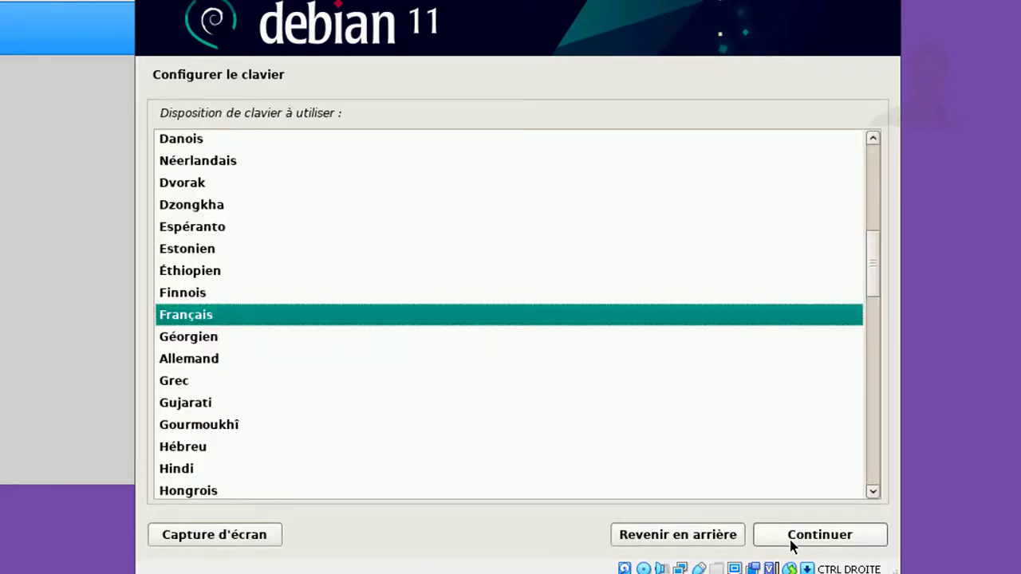
left_click(793, 544)
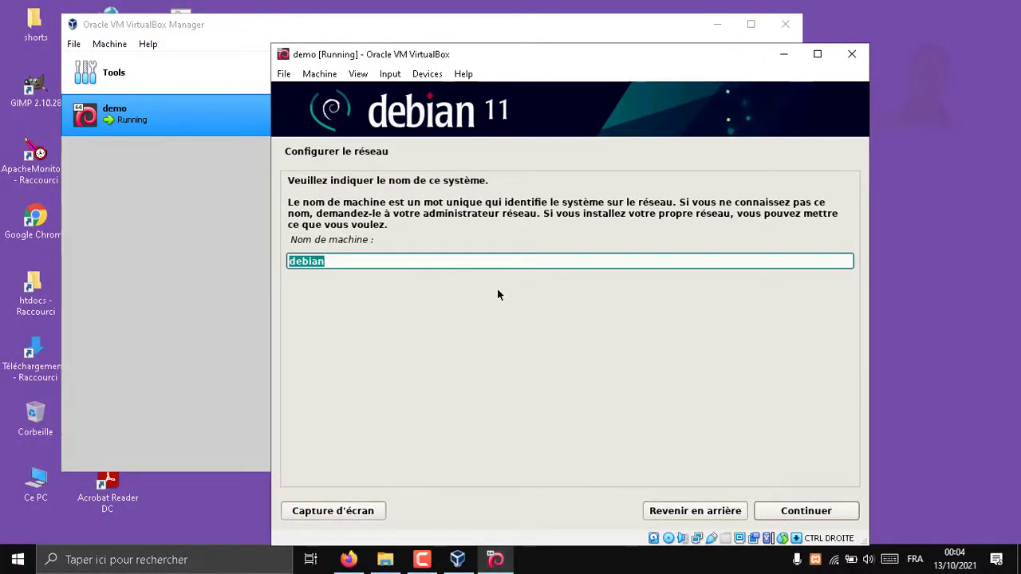
Keep 'debian' as the hostname and leave the domain name blank
left_click(774, 512)
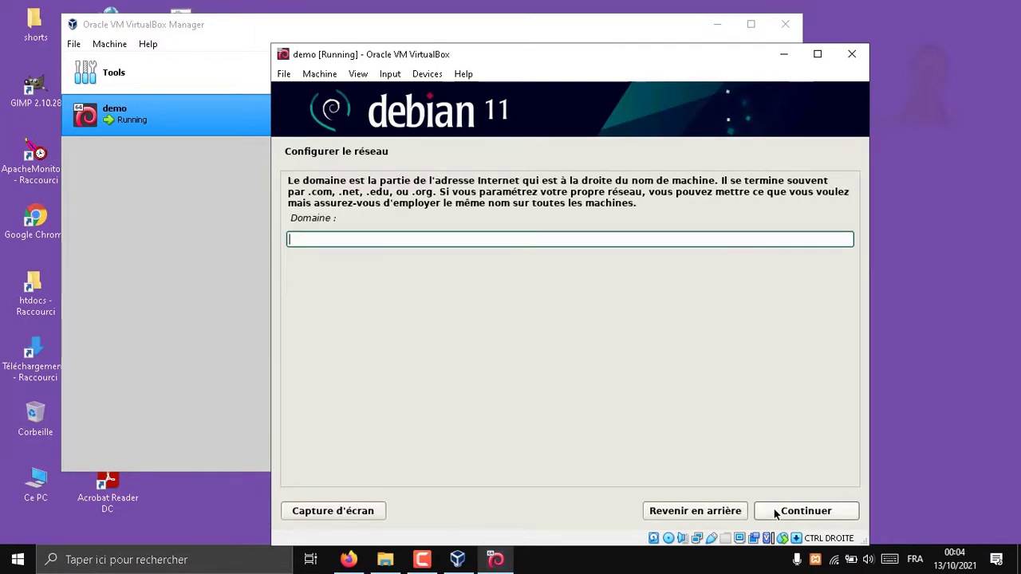
left_click(822, 513)
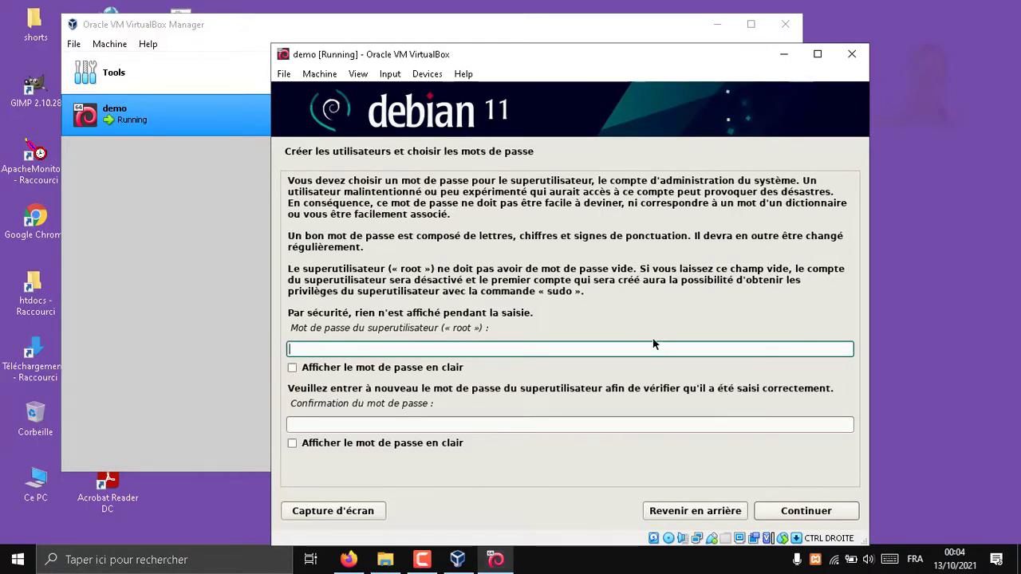
Enter the root password in both fields, verifying each in clear text, and accept it
type("root")
left_click(382, 370)
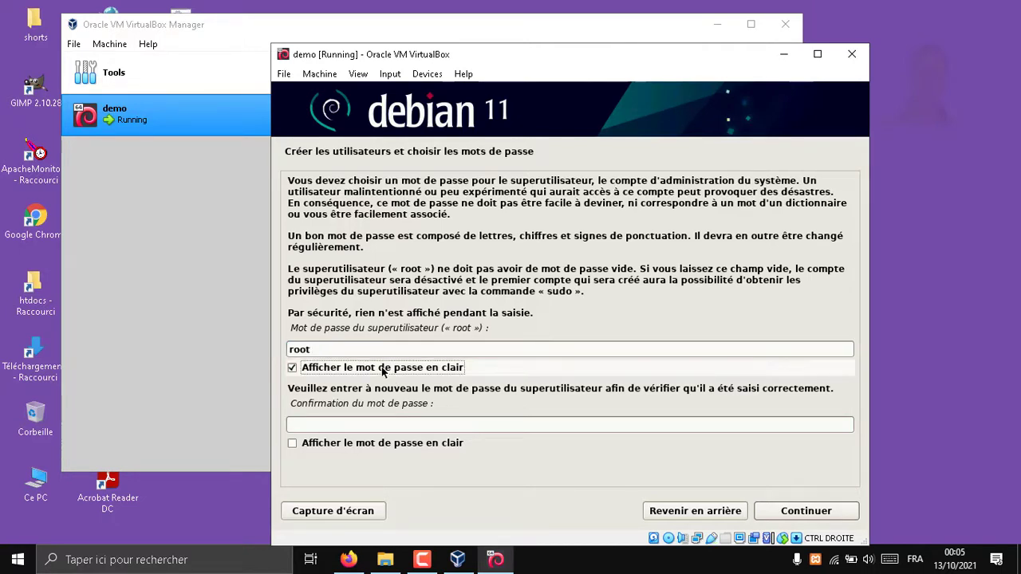
left_click(387, 422)
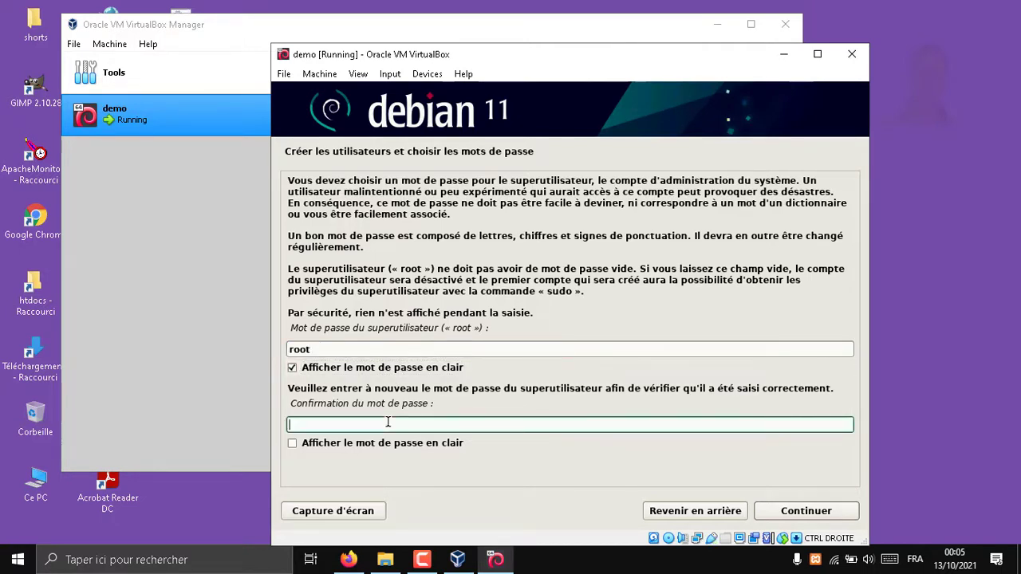
type("root")
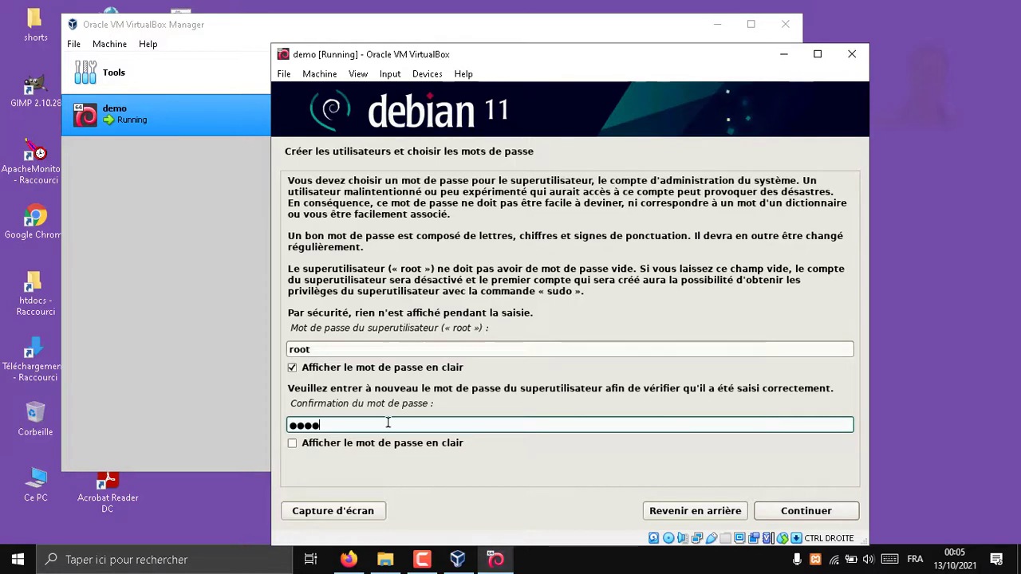
left_click(380, 449)
left_click(381, 452)
left_click(381, 453)
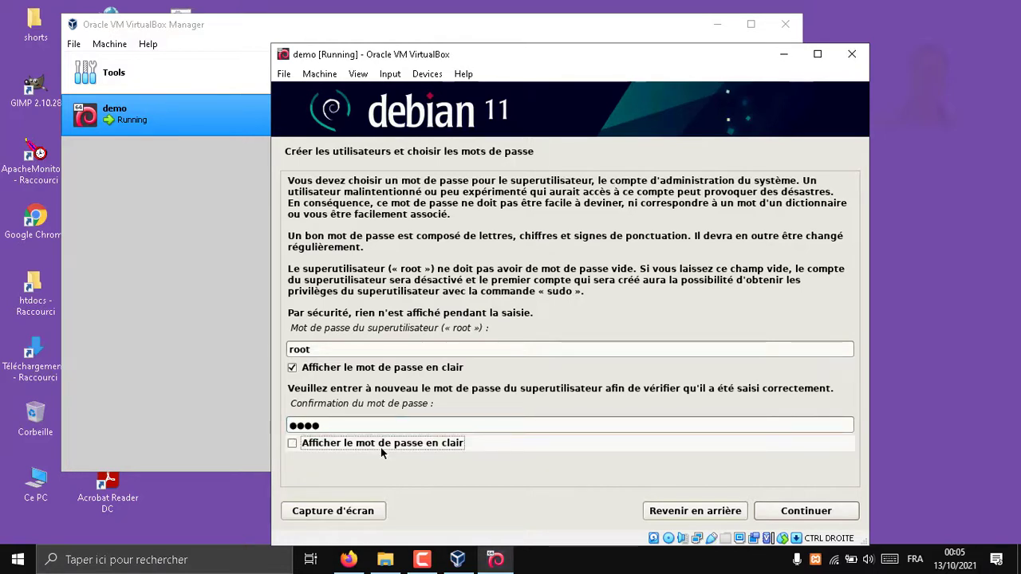
left_click(377, 367)
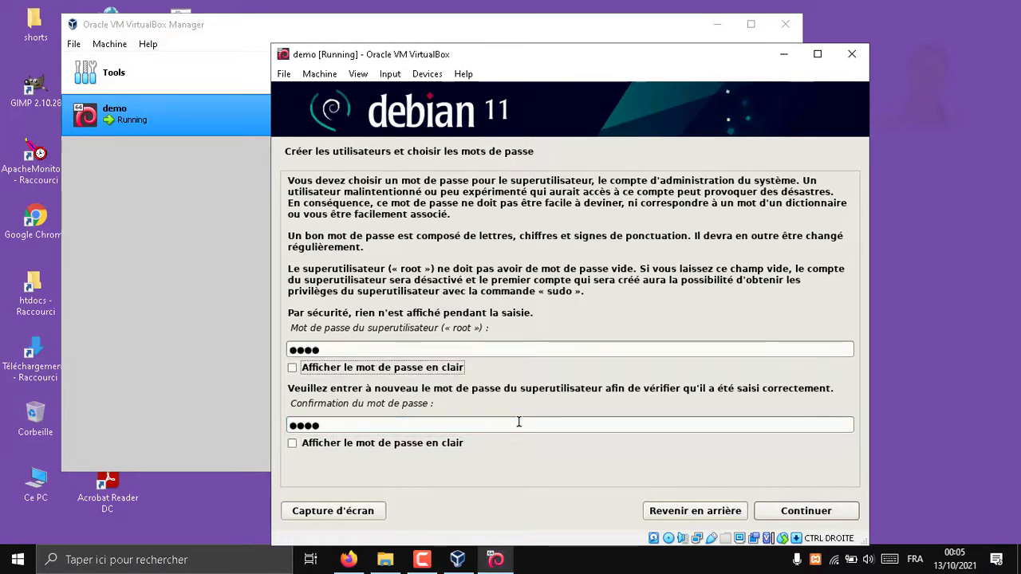
left_click(800, 514)
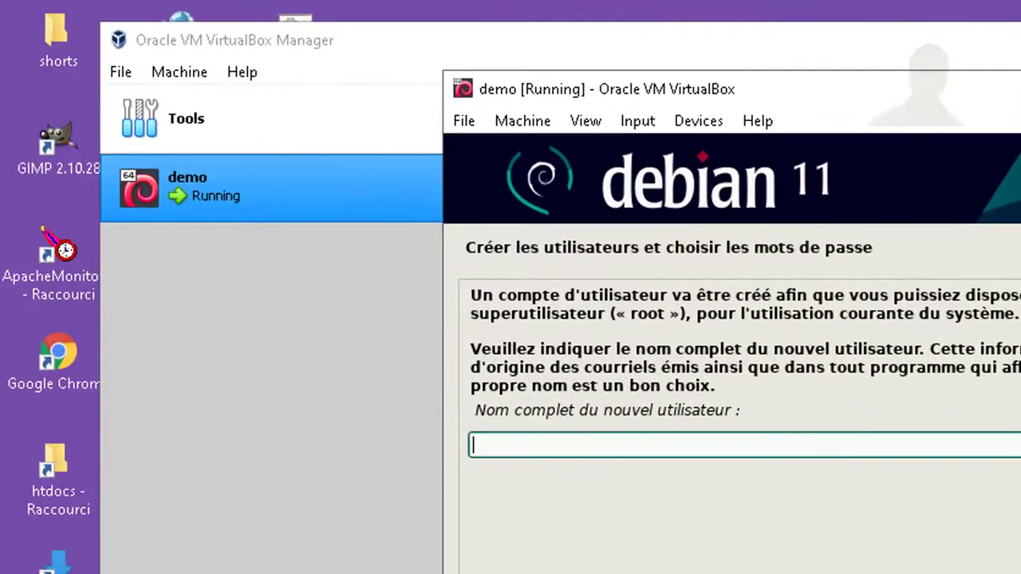
Enter the new user's full name and accept the suggested login name
type("aziz")
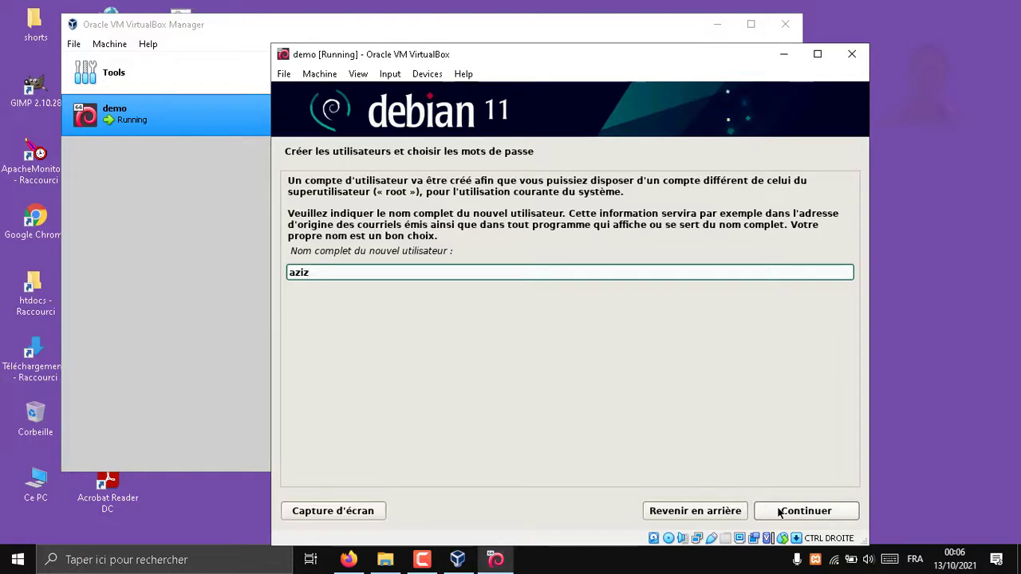
left_click(806, 511)
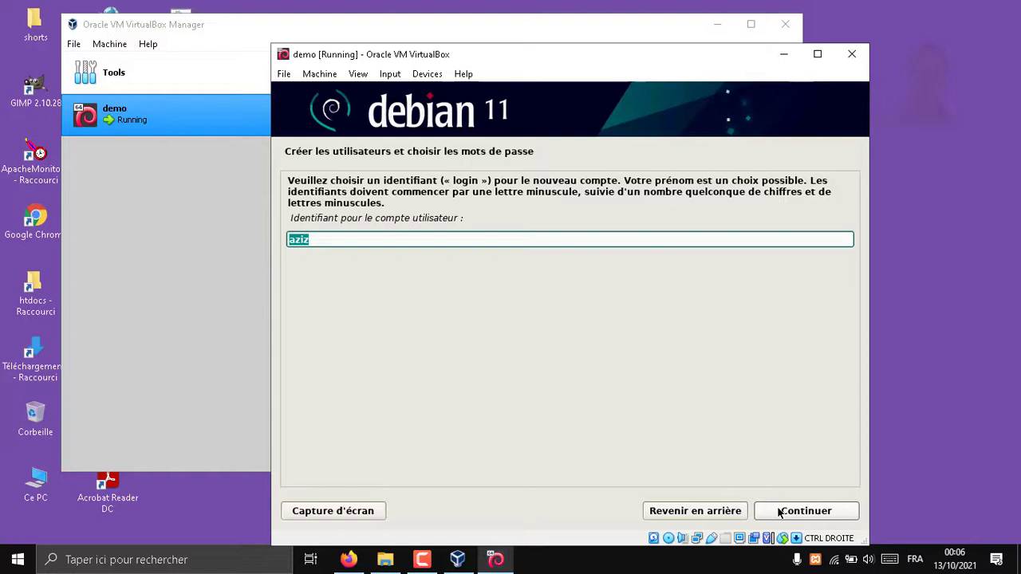
left_click(780, 511)
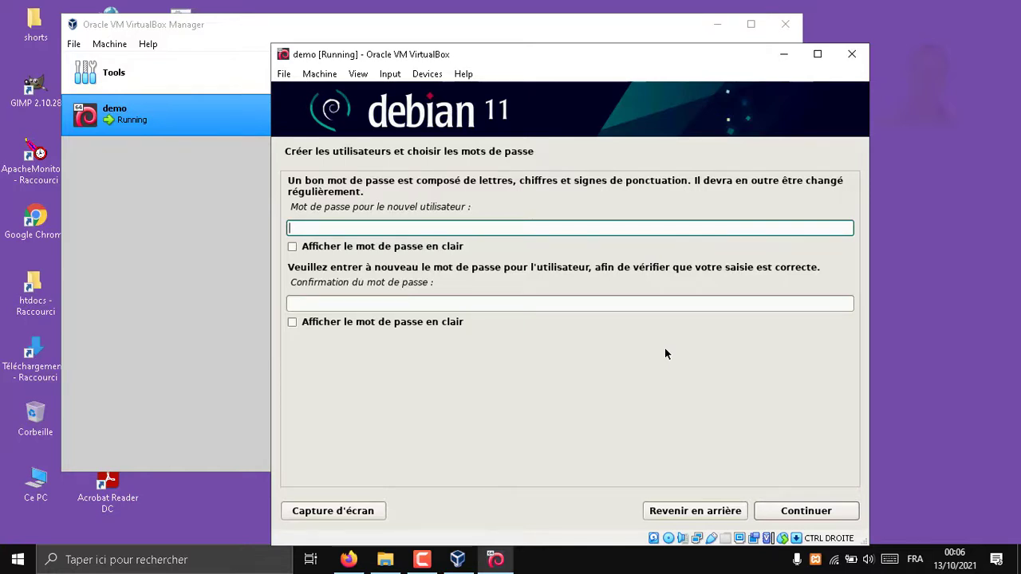
Type the user account password and its confirmation, checking both in clear text, then accept
type("demo")
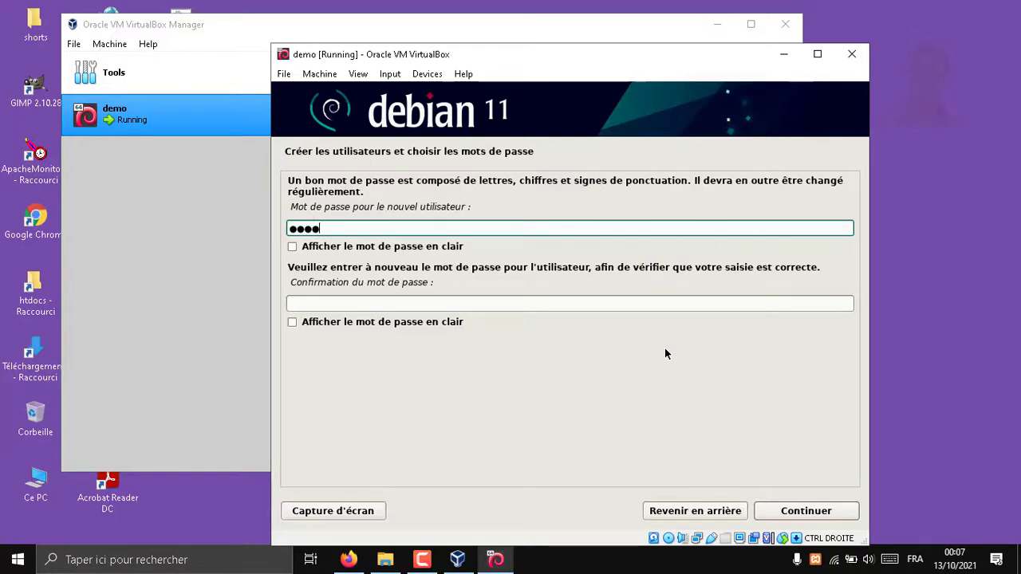
left_click(468, 245)
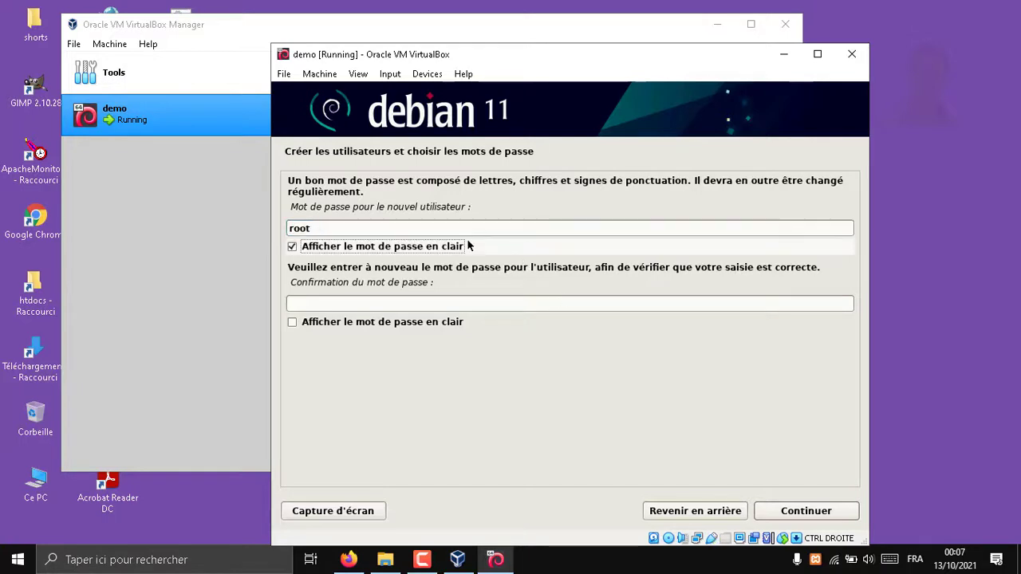
left_click(468, 246)
left_click(468, 245)
left_click(468, 246)
left_click(443, 303)
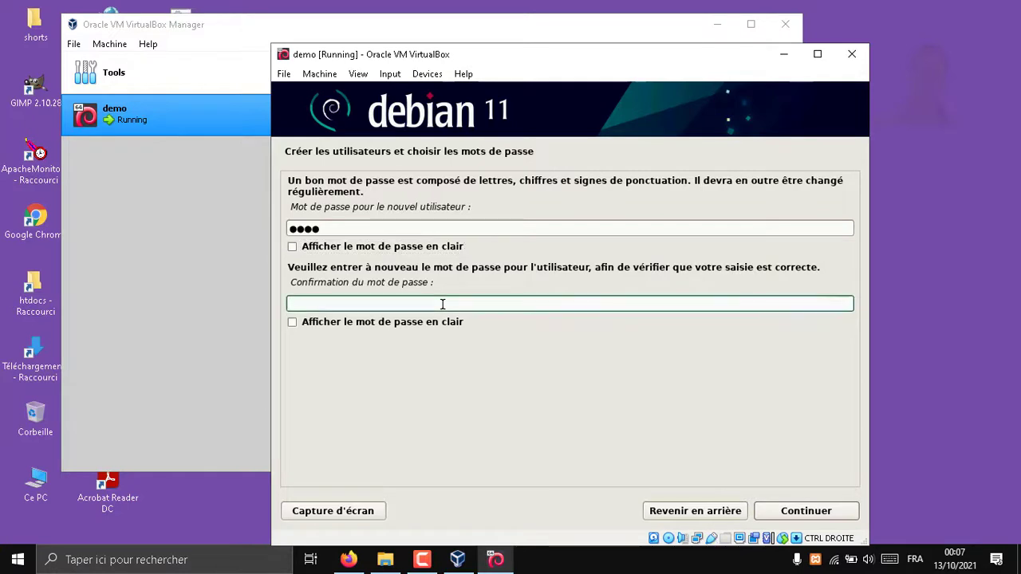
type("root")
left_click(439, 322)
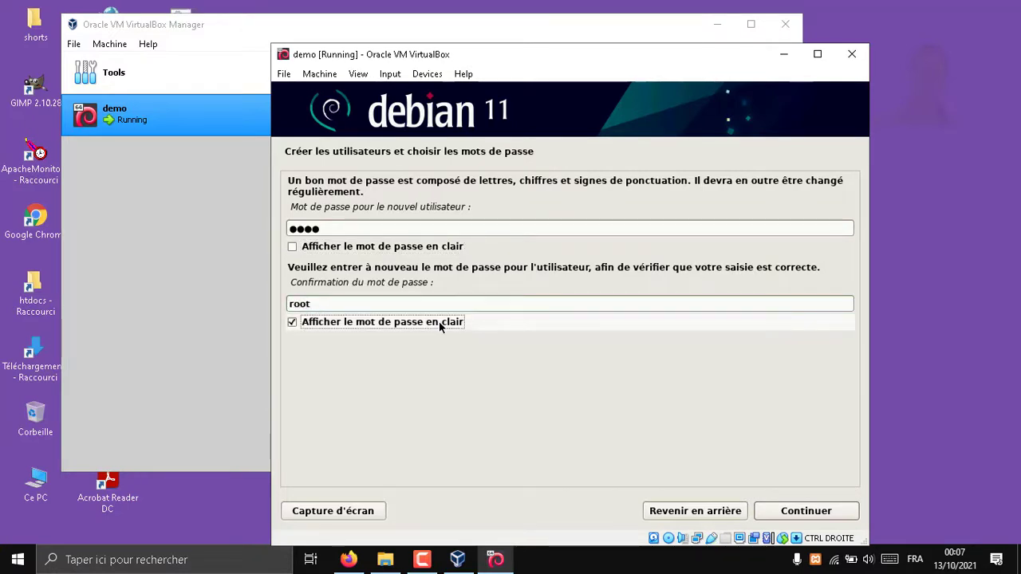
left_click(439, 321)
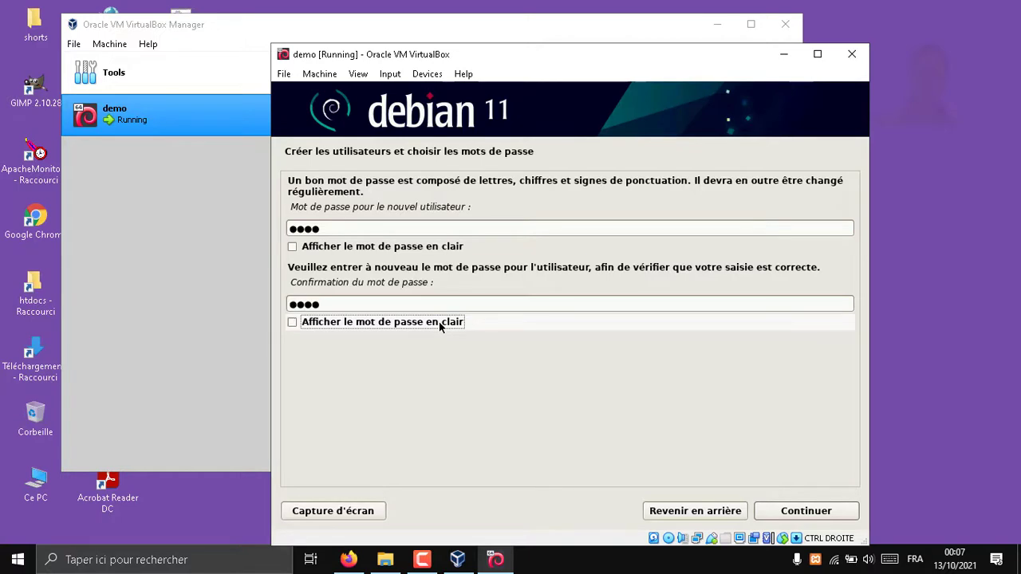
left_click(802, 505)
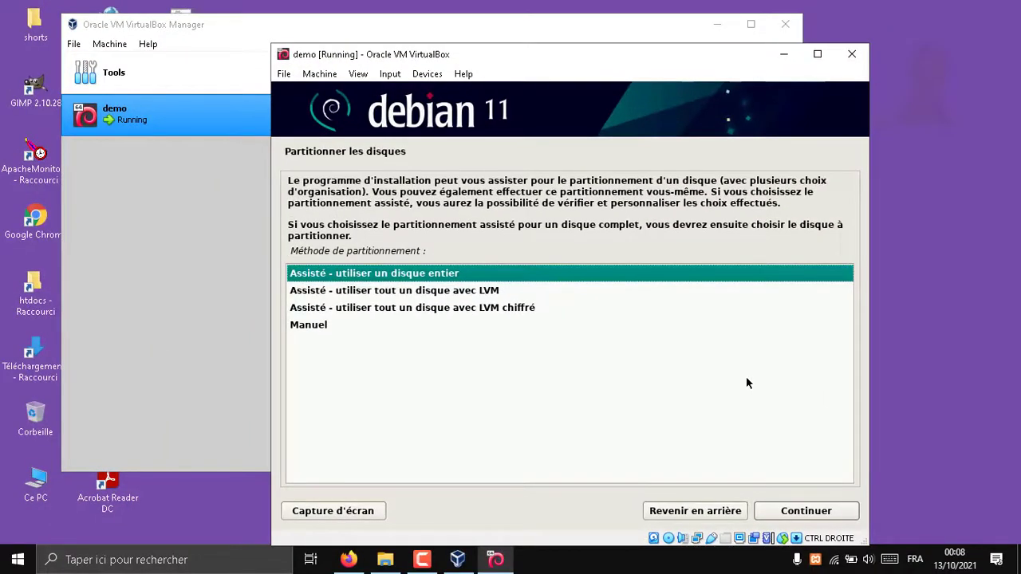
Use guided whole-disk partitioning on the 21.5 GB disk with everything in one partition
left_click(803, 511)
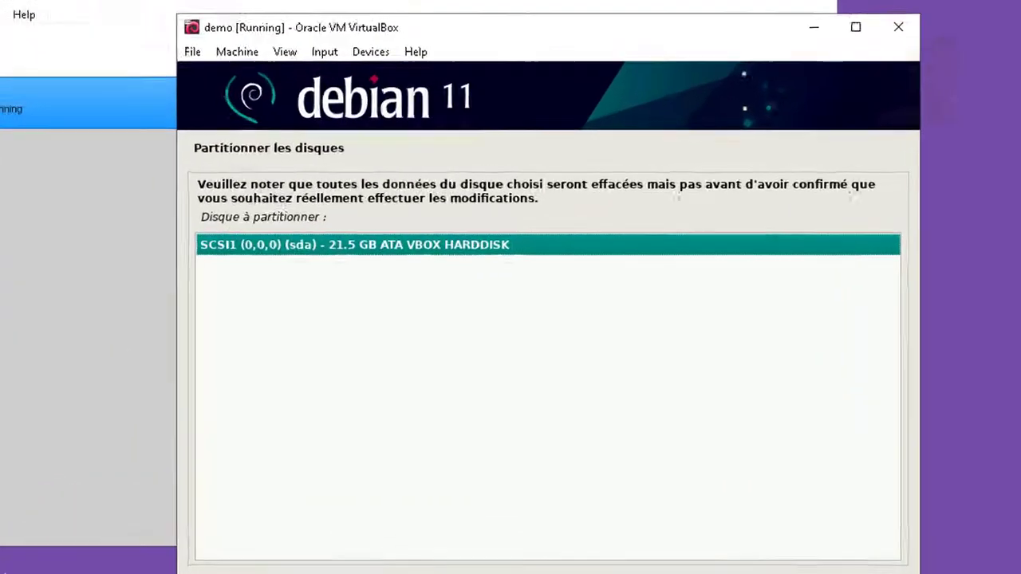
key("Return")
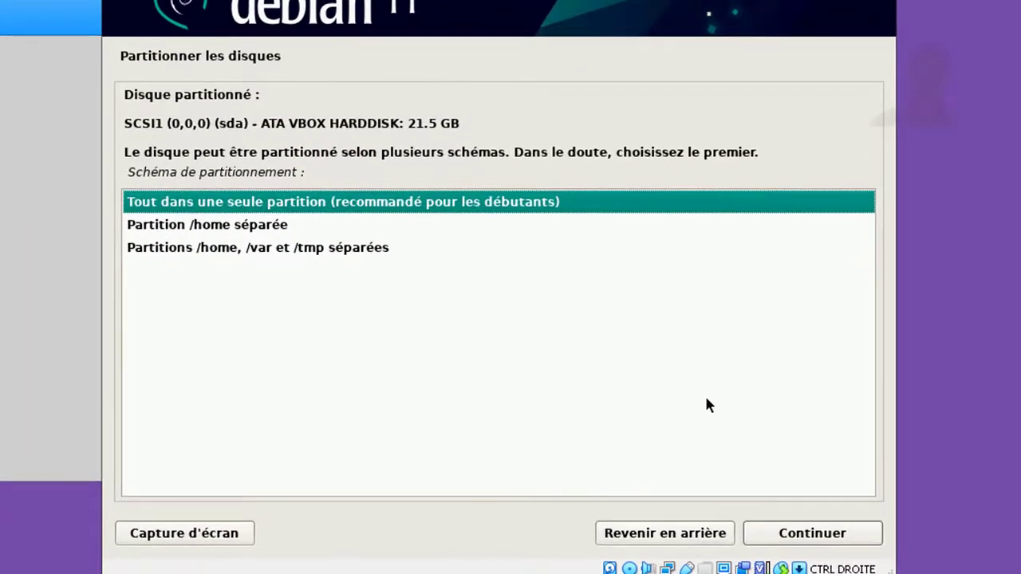
left_click(792, 540)
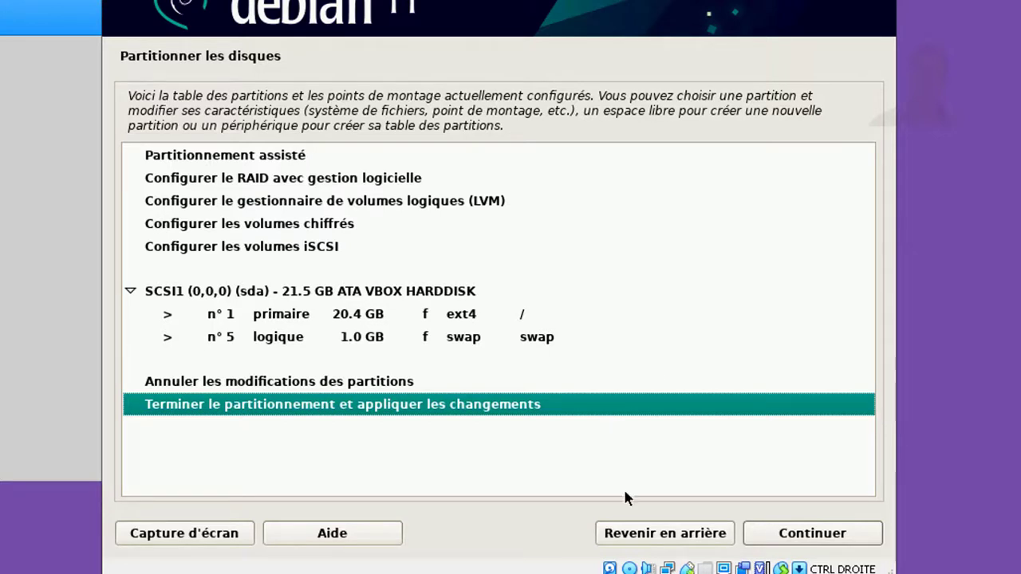
left_click(784, 530)
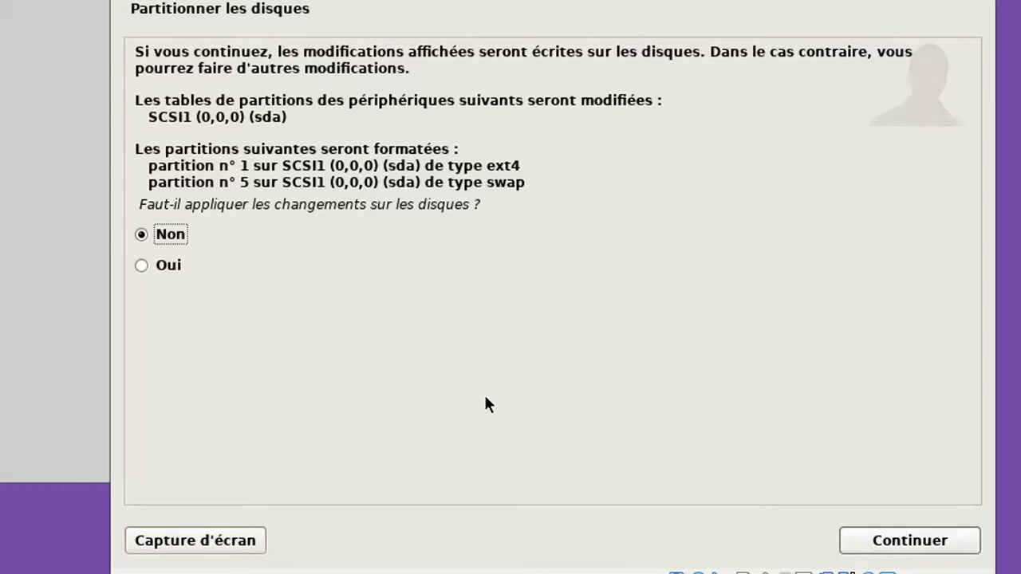
Answer Oui to writing the partition changes to disk and continue
left_click(154, 270)
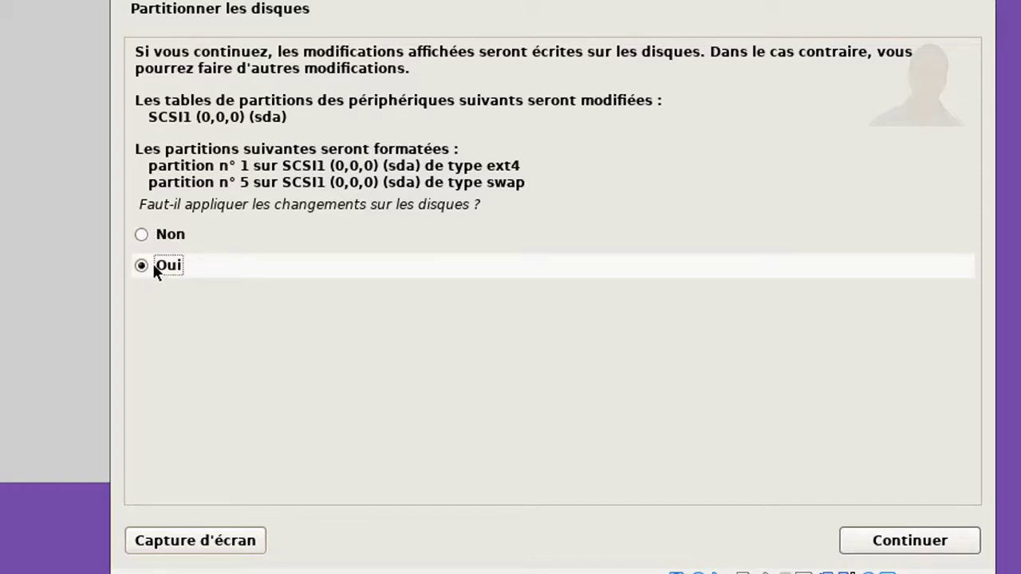
left_click(886, 540)
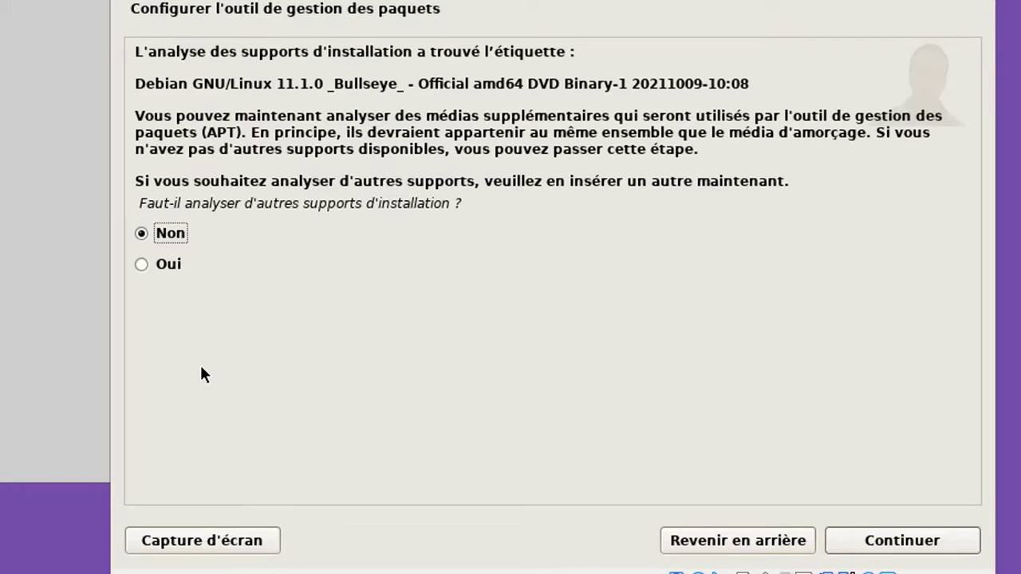
Skip extra media and use the France deb.debian.org network mirror with no HTTP proxy
left_click(890, 541)
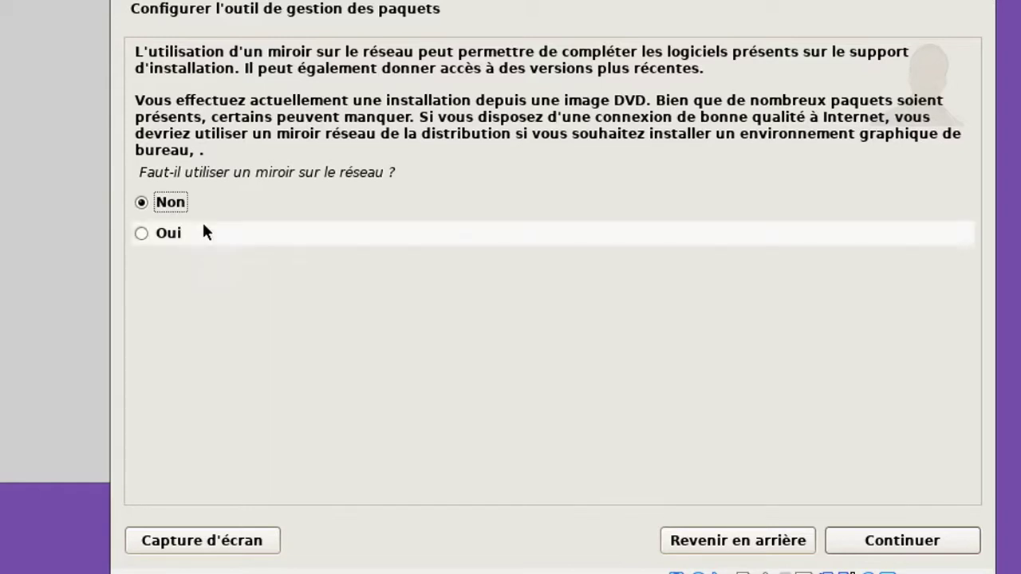
left_click(169, 233)
left_click(862, 540)
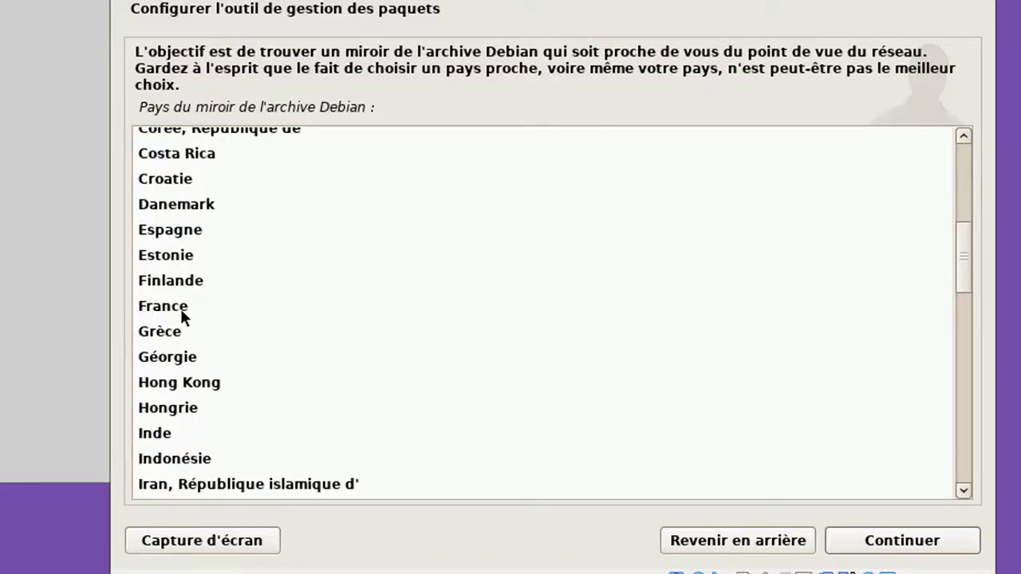
left_click(181, 309)
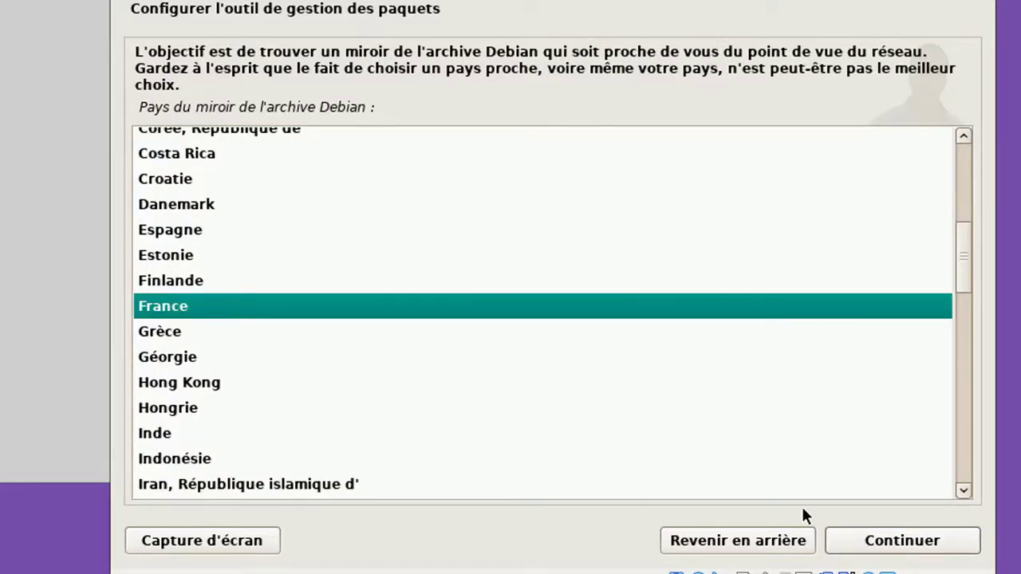
left_click(896, 539)
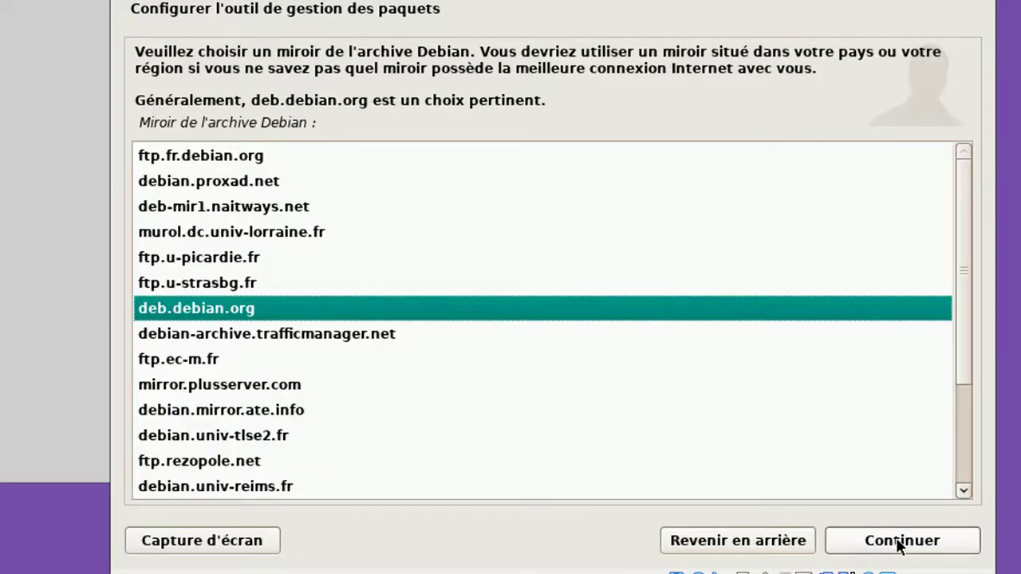
left_click(899, 546)
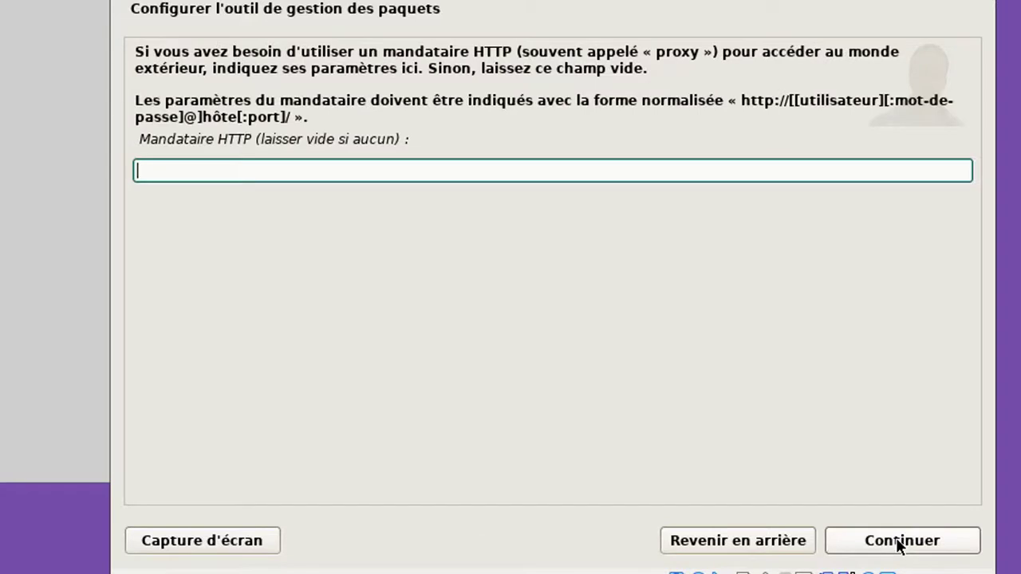
left_click(899, 543)
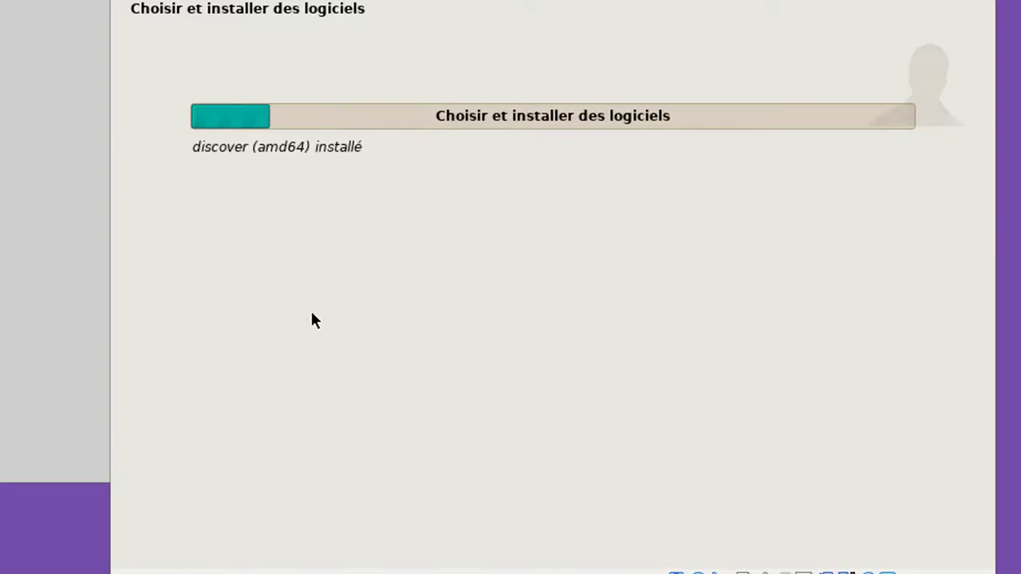
Continue past the popularity-contest package survey question
left_click(884, 543)
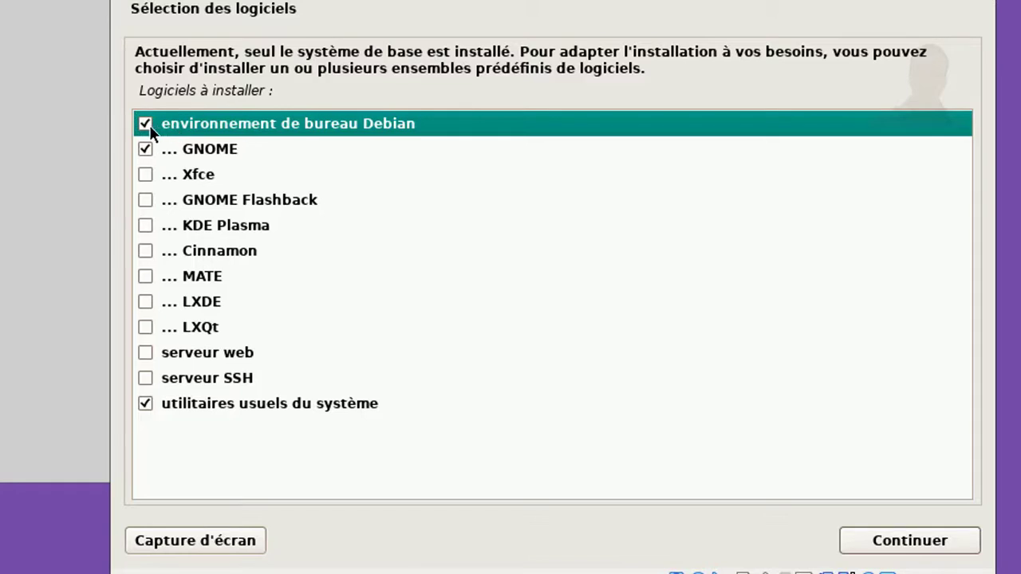
Untick the Debian desktop environment, tick SSH server, keep system utilities, and start installing
left_click(144, 149)
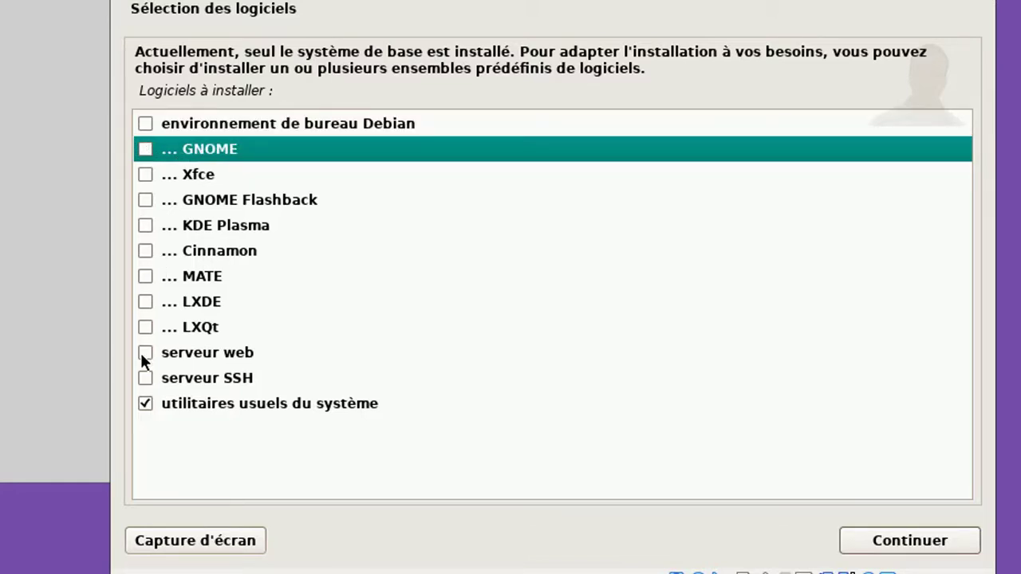
left_click(145, 378)
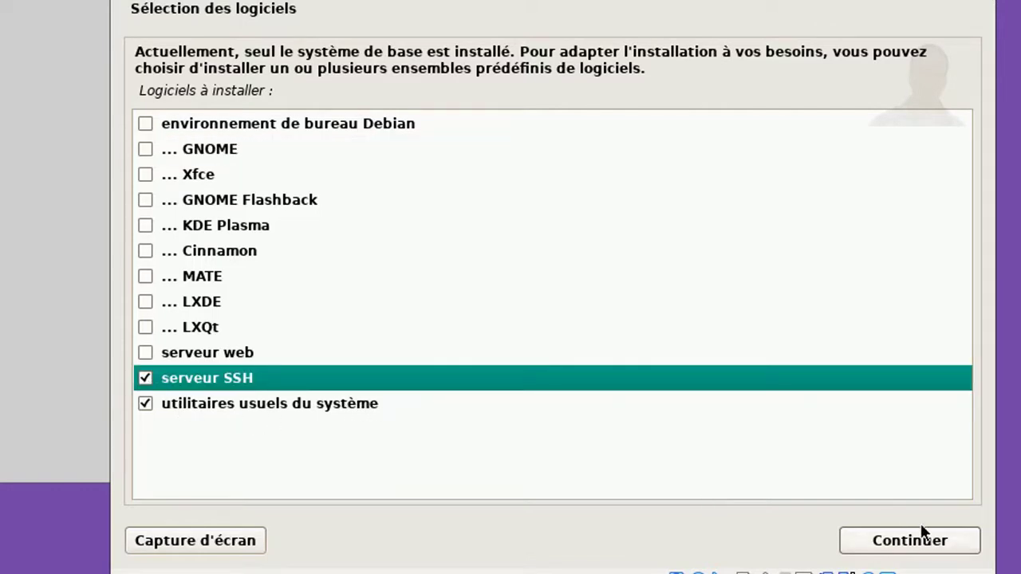
left_click(915, 549)
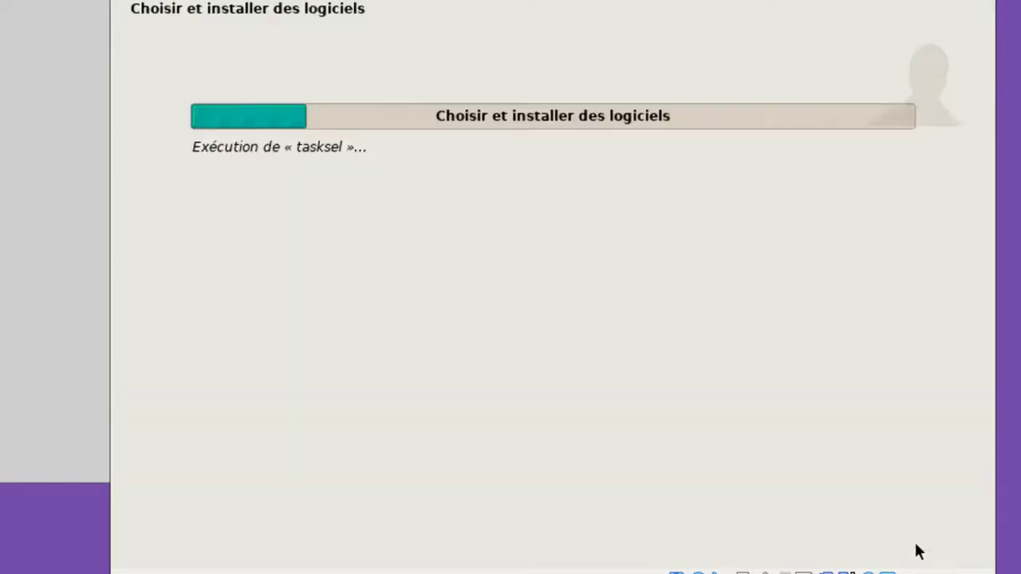